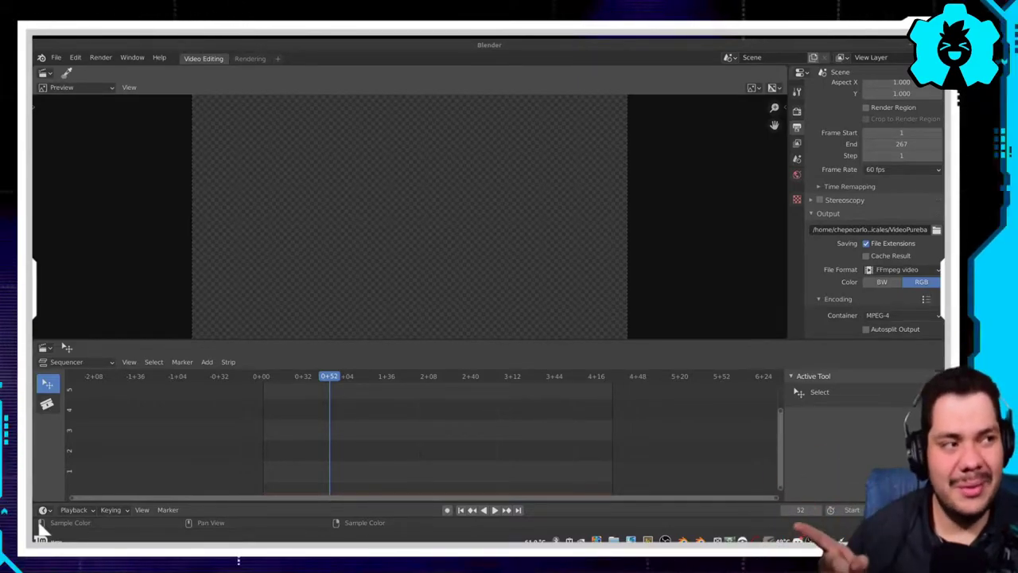
# - Preview the PSY - DADDY video in the file manager, seeking to 01:35, then close and unmaximize the window
pyautogui.hotkey('ctrl', 'alt', 'Down')
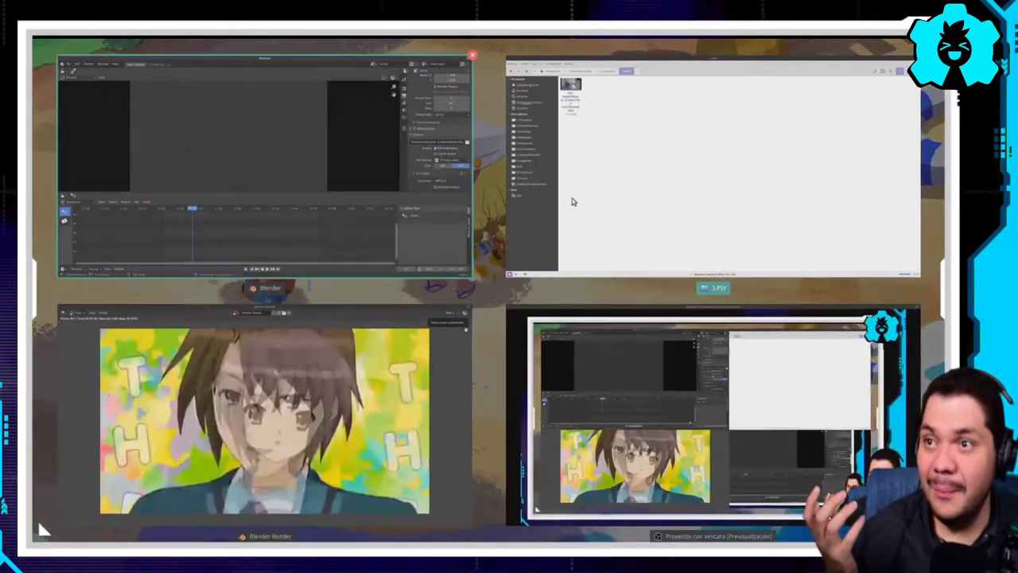
pyautogui.click(582, 192)
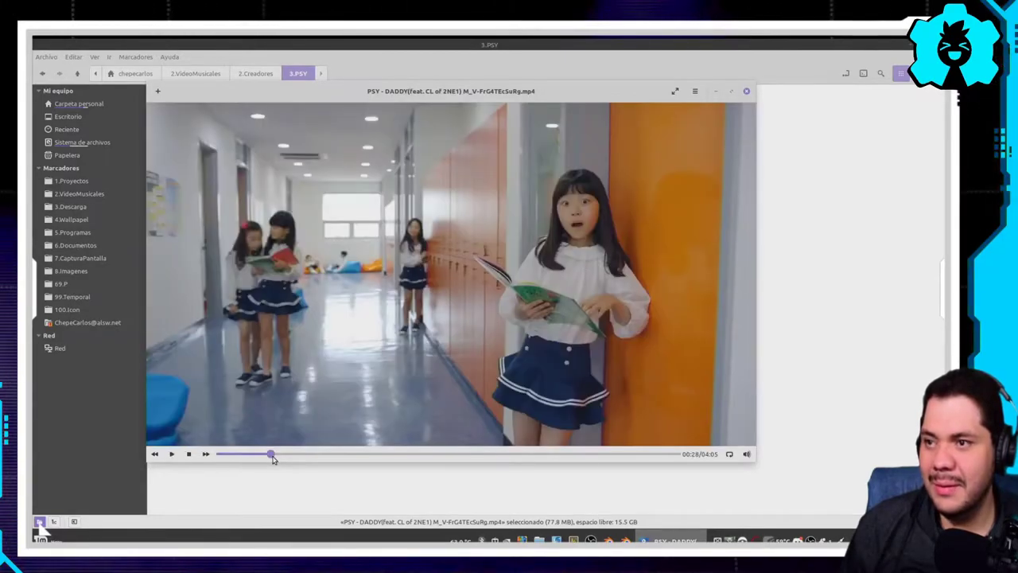
pyautogui.moveTo(272, 455); pyautogui.dragTo(354, 455)
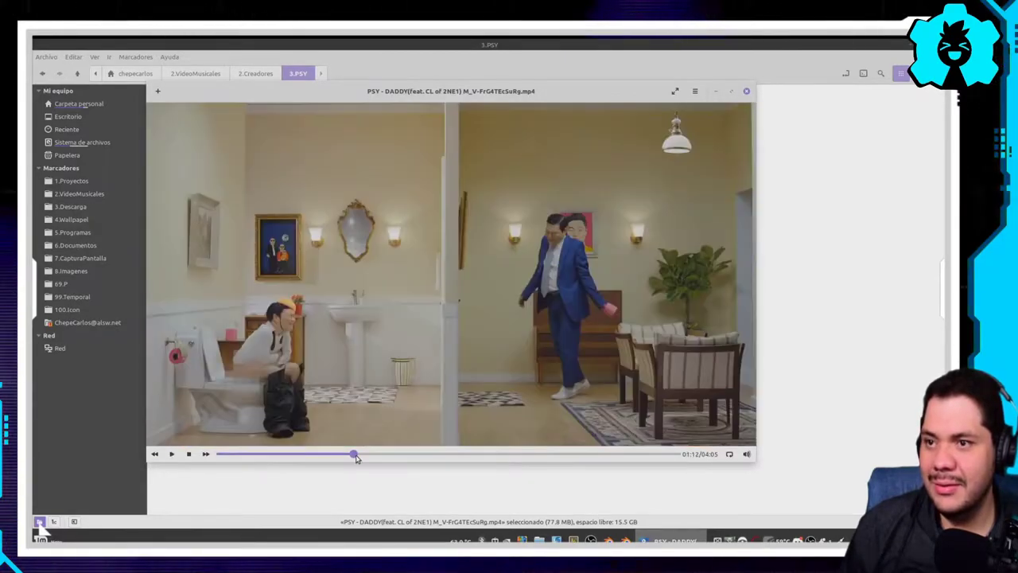
pyautogui.click(400, 453)
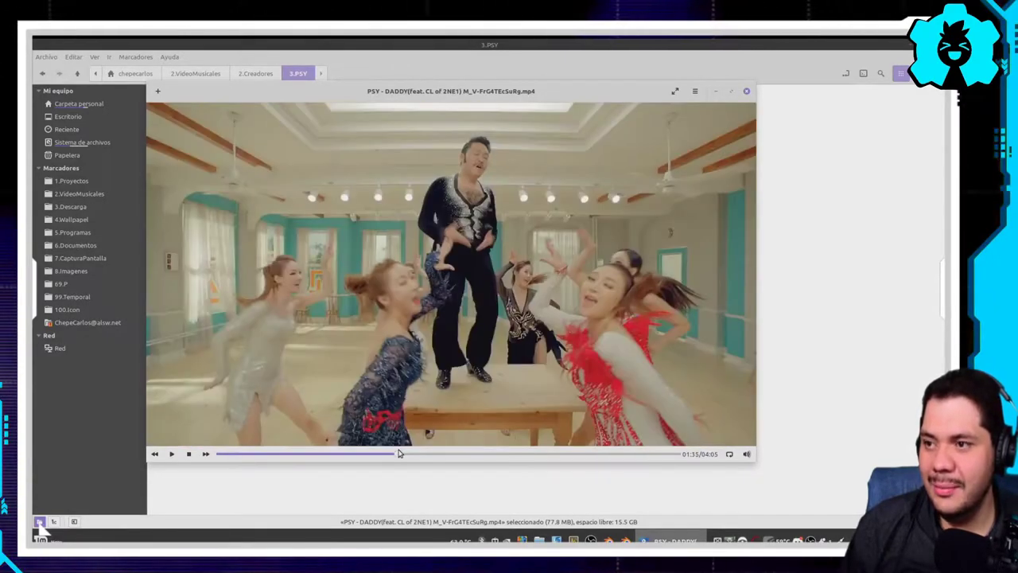
pyautogui.click(746, 92)
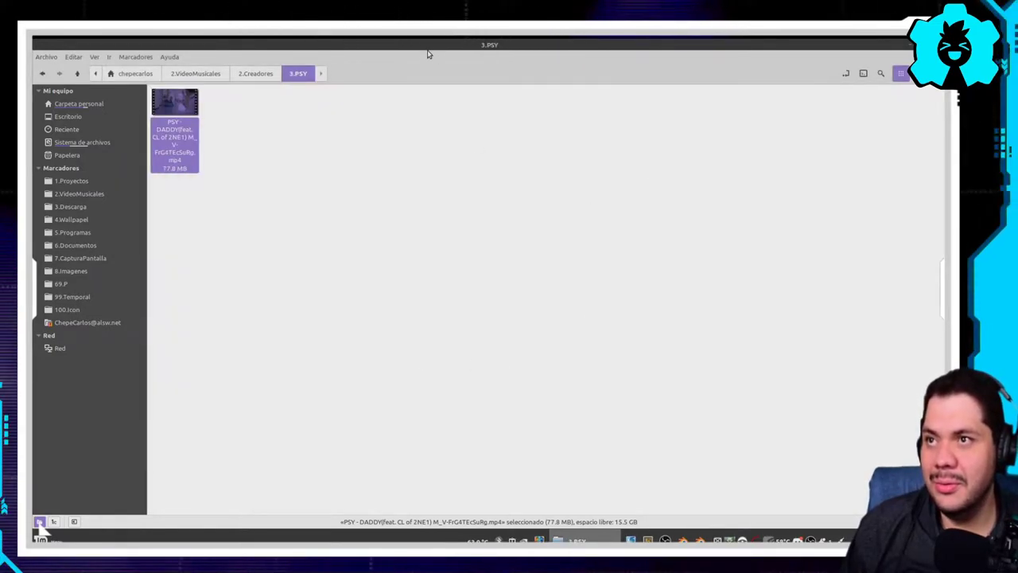
pyautogui.moveTo(428, 54); pyautogui.dragTo(686, 97)
# - Drag the music video toward Blender's sequencer and move the playhead back to frame 89
pyautogui.moveTo(603, 144); pyautogui.dragTo(321, 382)
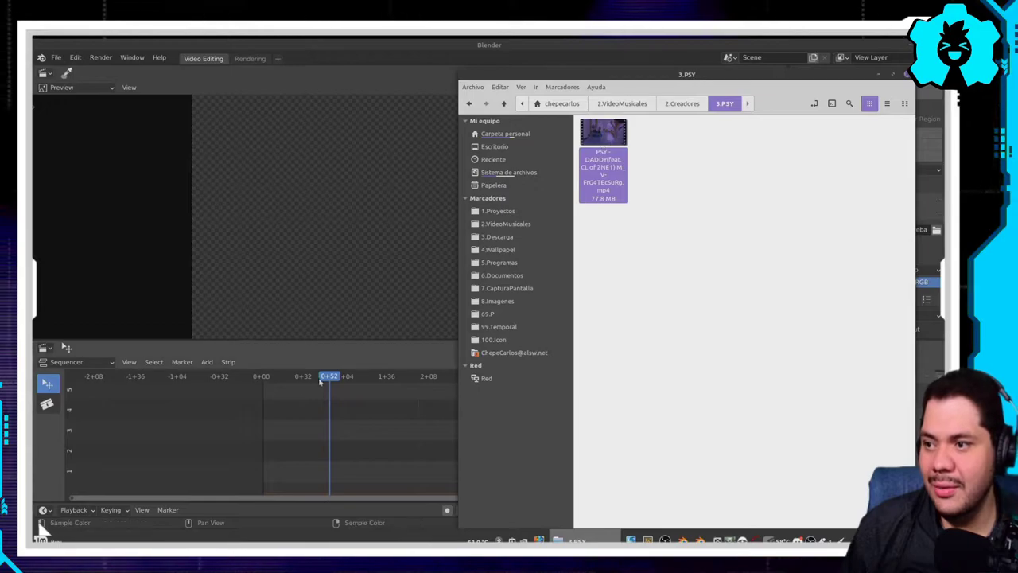
pyautogui.click(326, 382)
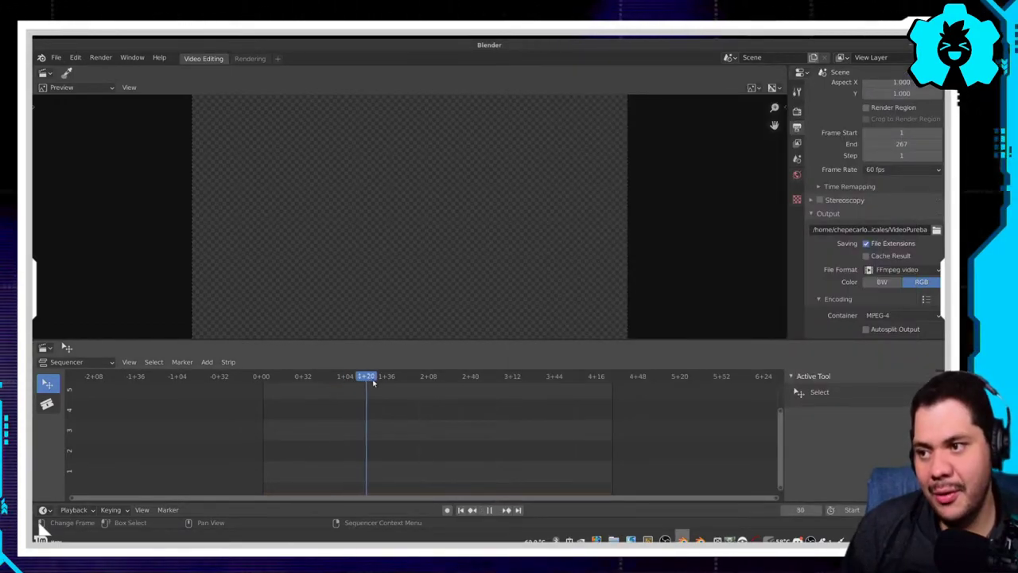
pyautogui.moveTo(478, 375); pyautogui.dragTo(379, 385)
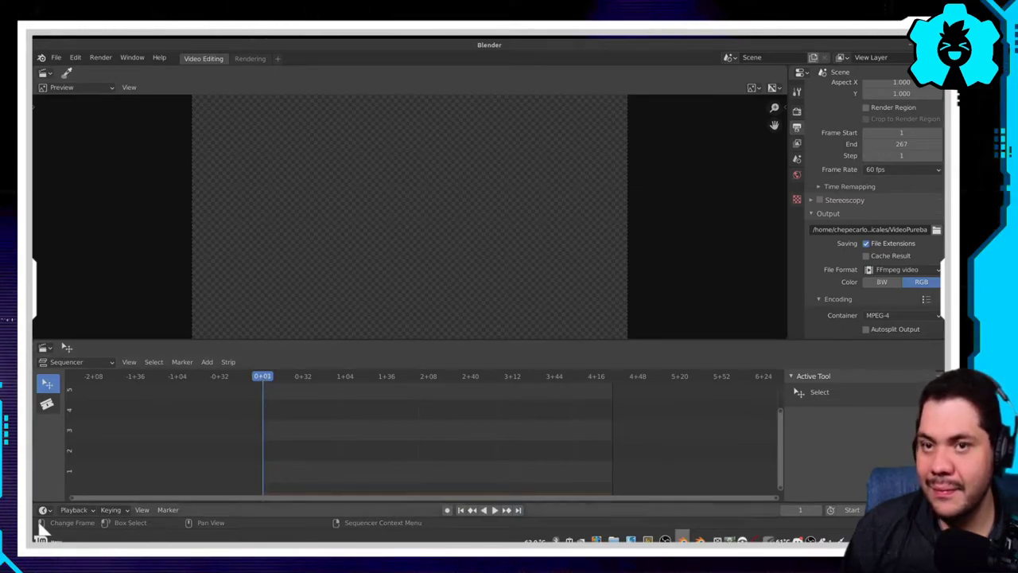
# - Close the Blender Render window and drop the PSY - DADDY mp4 into the sequencer as strips
pyautogui.press('super')
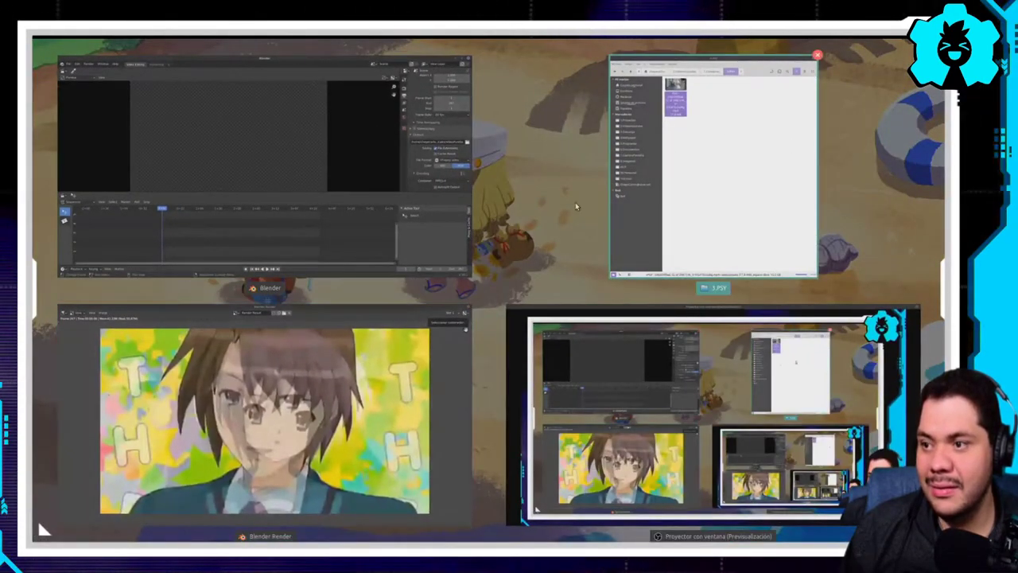
pyautogui.click(473, 304)
pyautogui.click(613, 132)
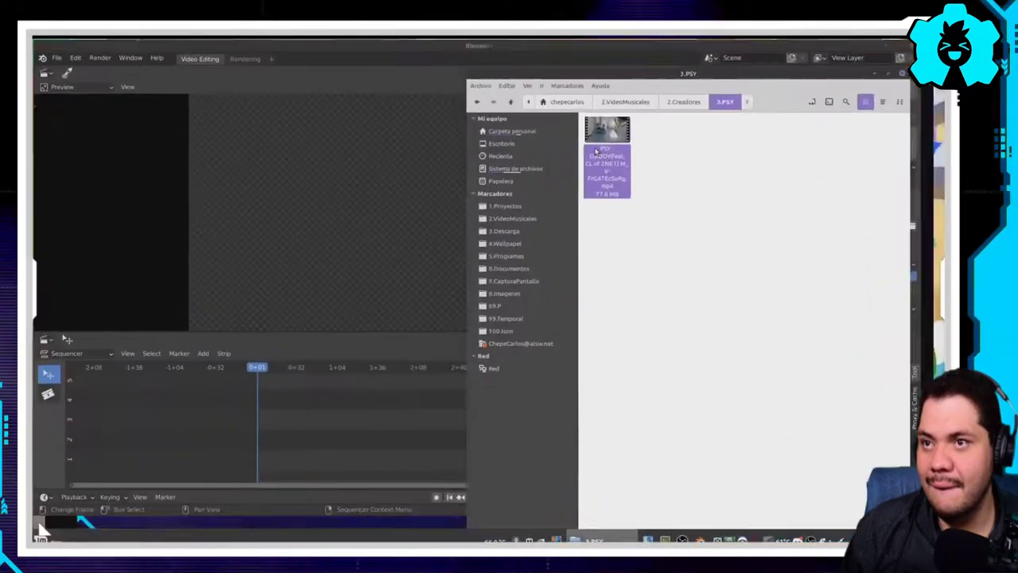
pyautogui.moveTo(314, 410); pyautogui.dragTo(318, 409)
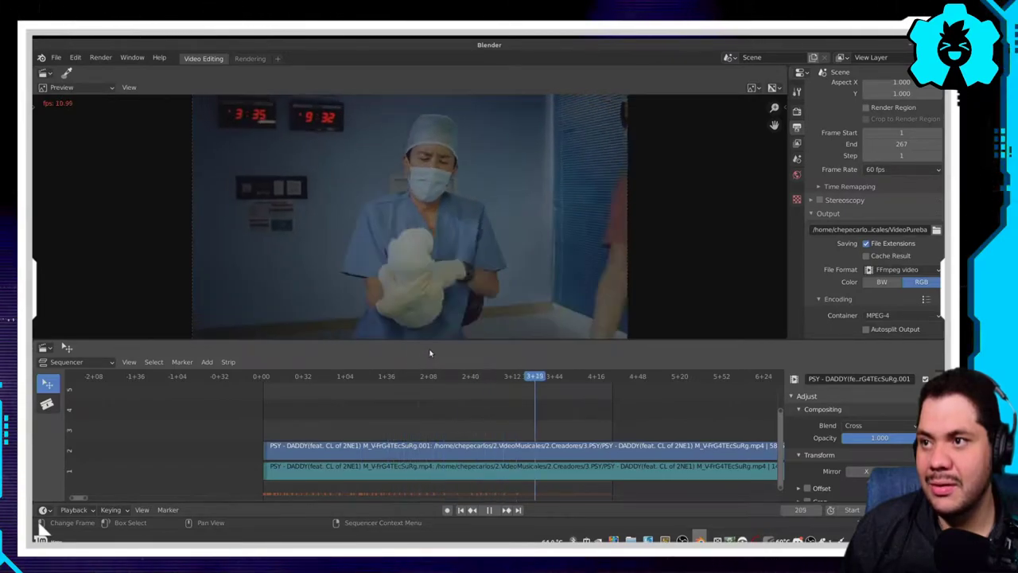
pyautogui.press('space')
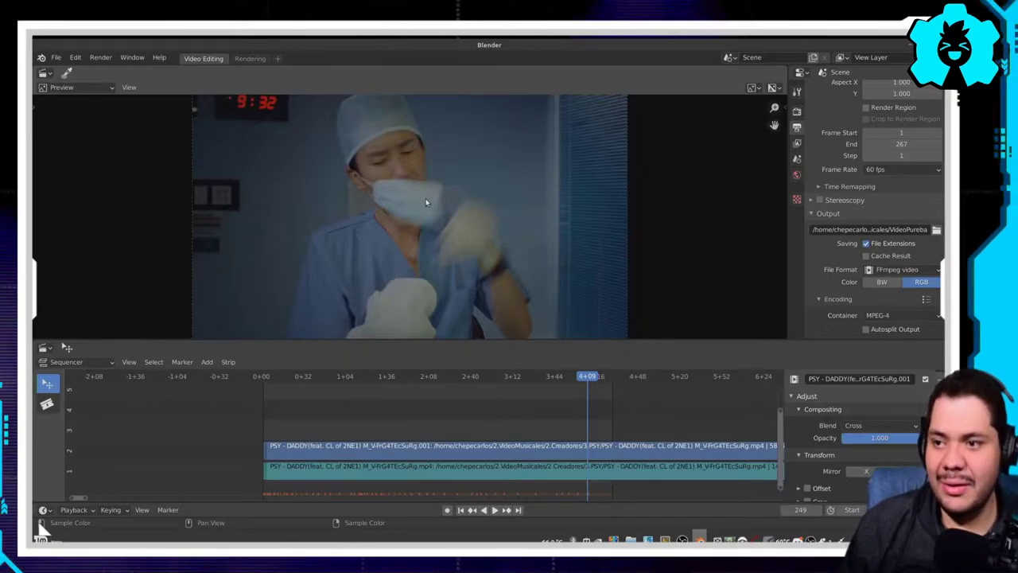
pyautogui.scroll(-2, 460, 423)
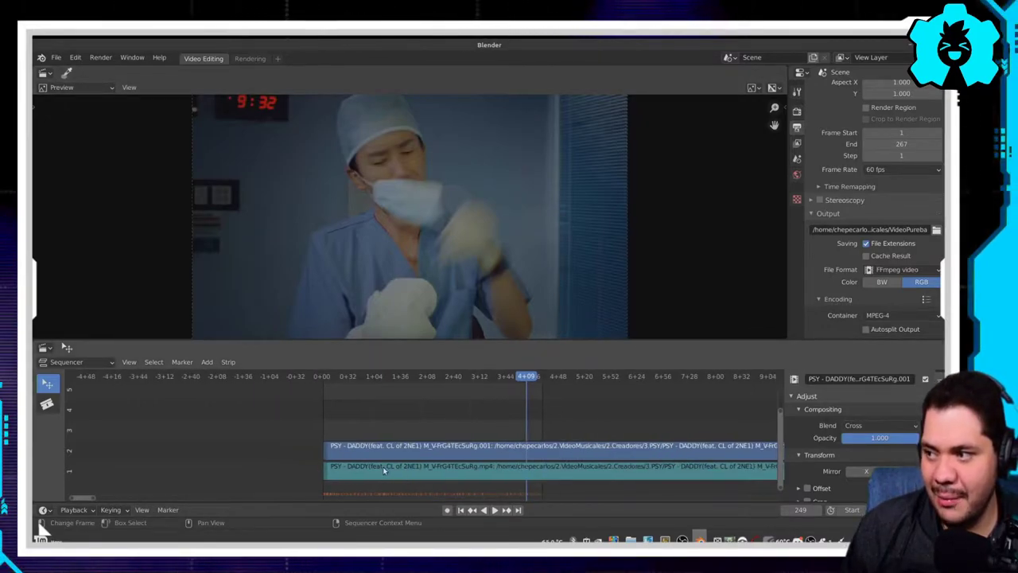
pyautogui.scroll(1, 380, 470)
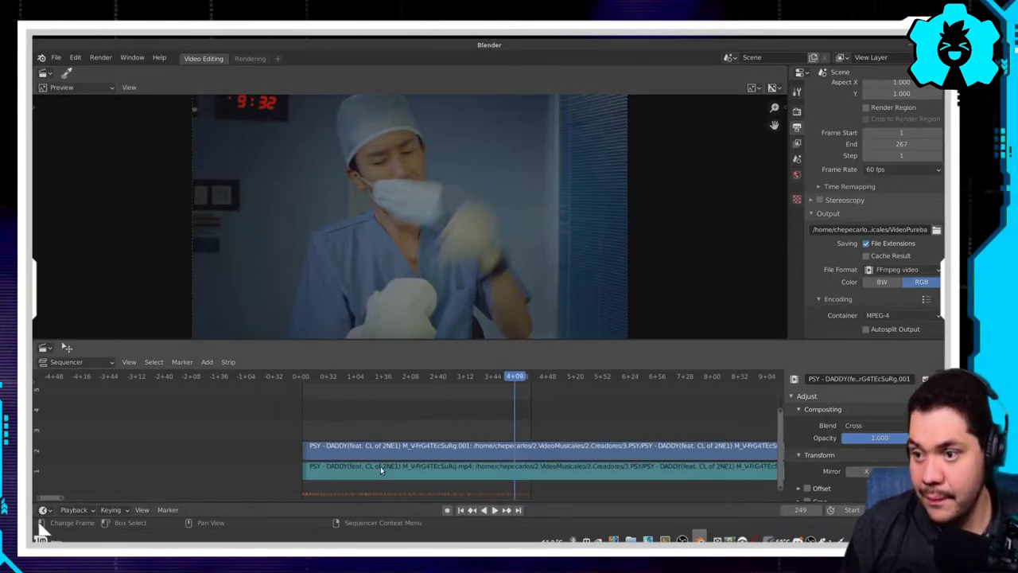
pyautogui.moveTo(502, 377)
pyautogui.mouseDown()
pyautogui.moveTo(445, 397)
pyautogui.moveTo(330, 396)
pyautogui.mouseUp()
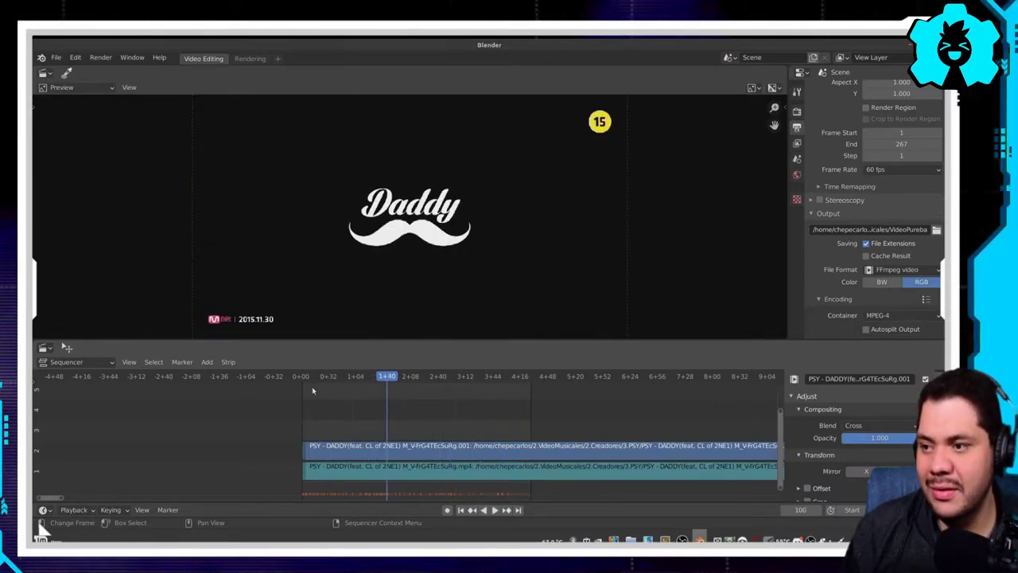
pyautogui.press('space')
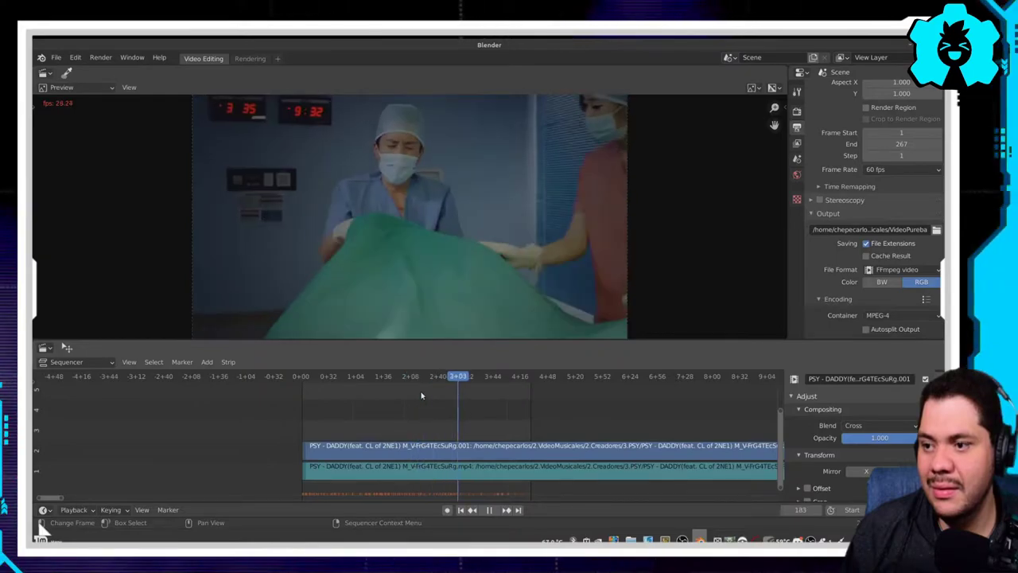
pyautogui.click(412, 379)
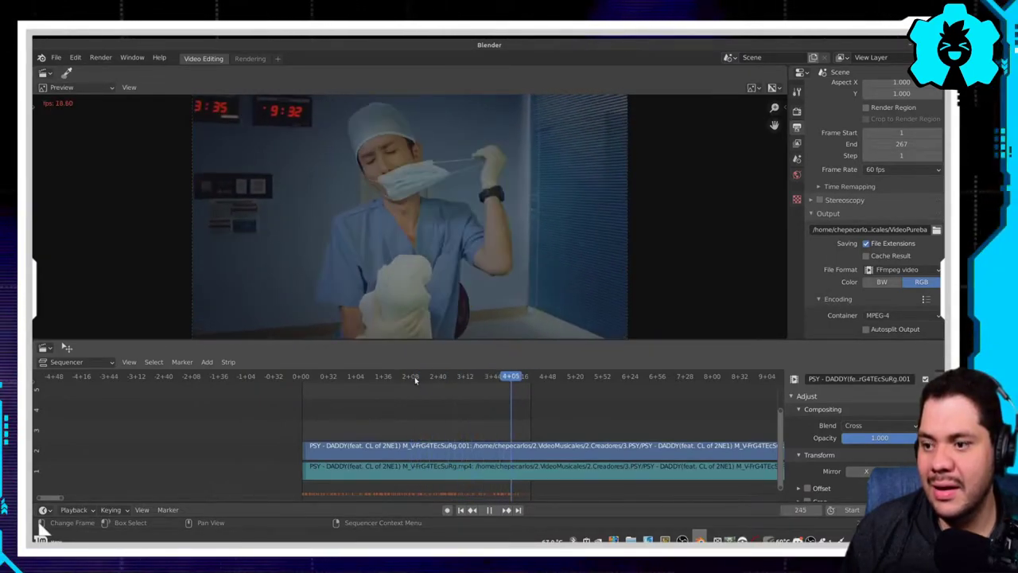
pyautogui.click(415, 378)
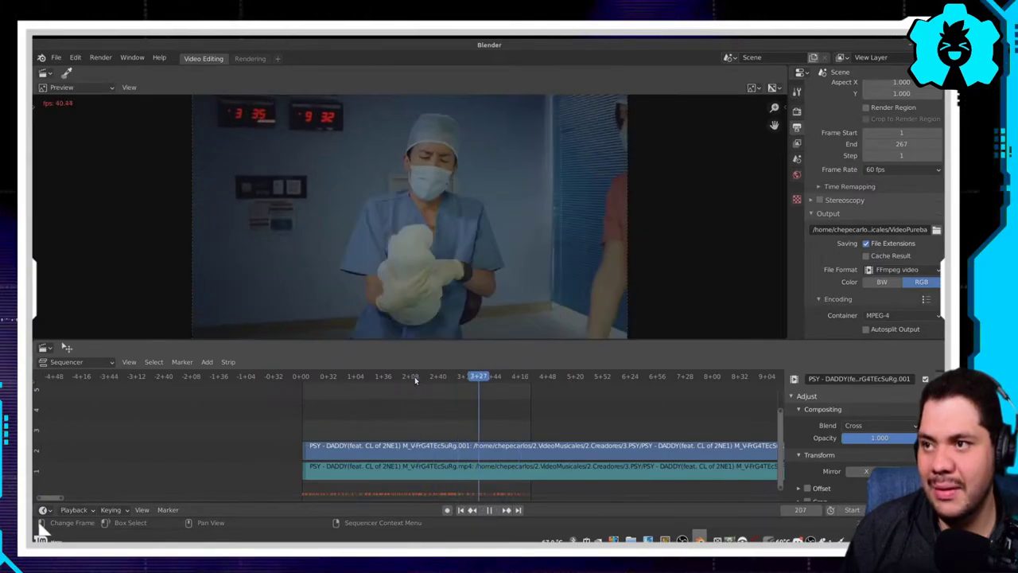
pyautogui.click(415, 377)
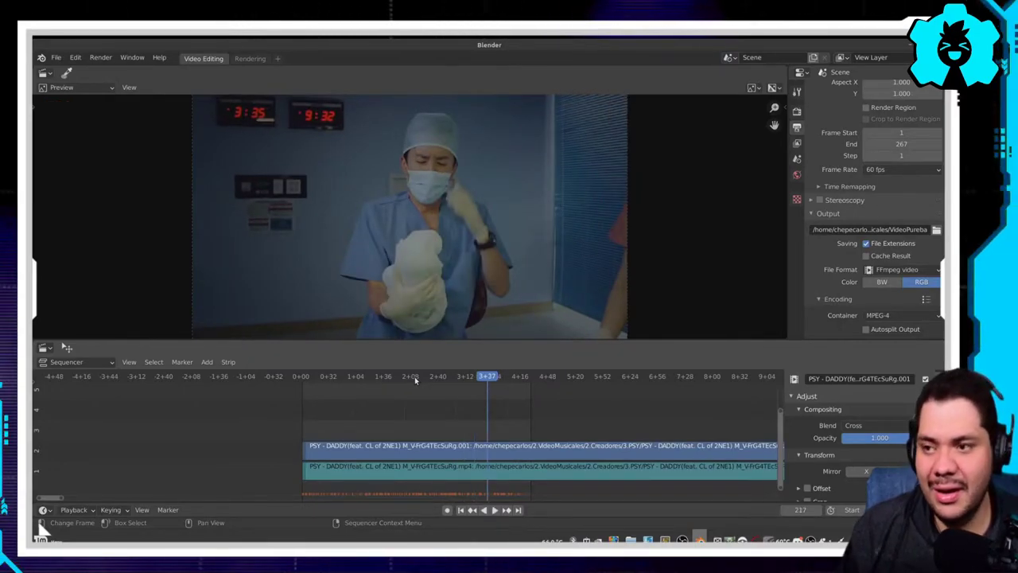
pyautogui.click(415, 377)
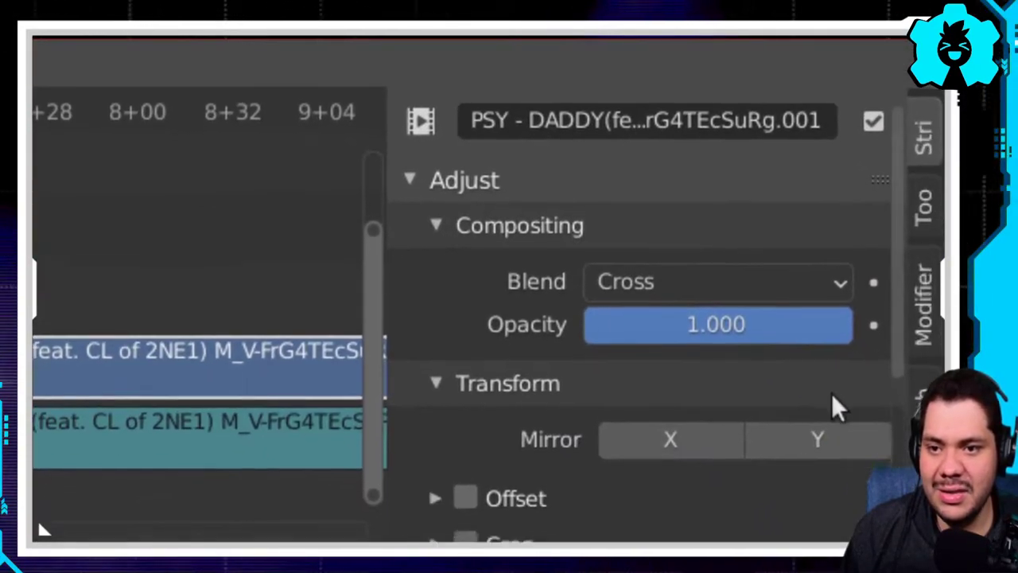
# - Enable 25% proxies on the PSY - DADDY strip using Set Selected Strip Proxies in Proxy & Cache
pyautogui.click(916, 404)
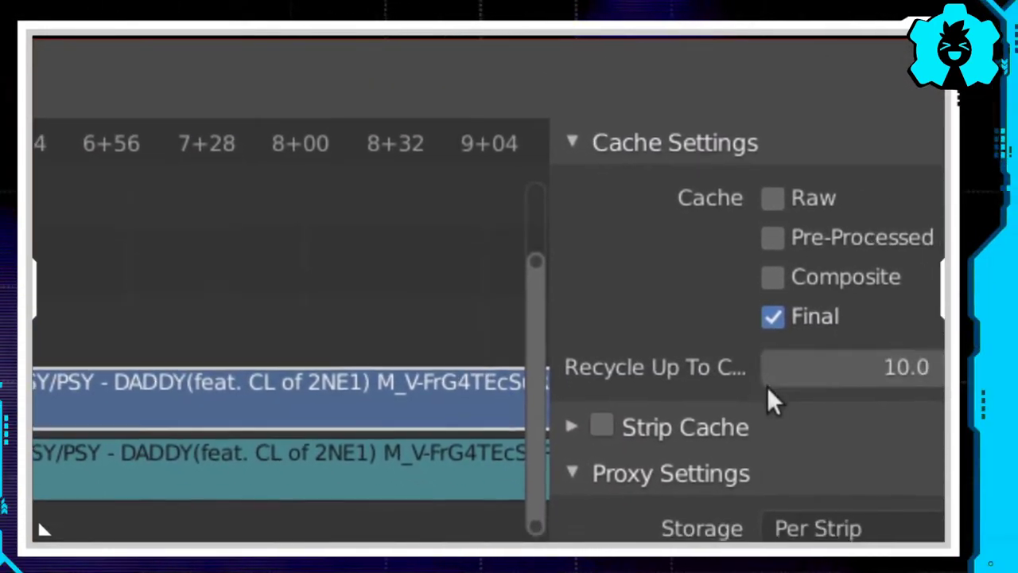
pyautogui.scroll(-3, 769, 390)
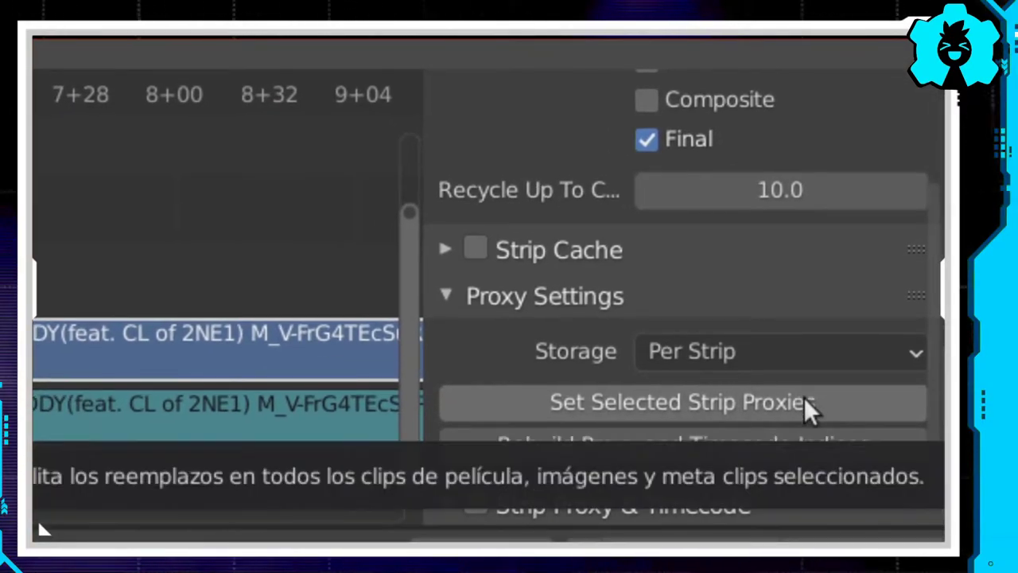
pyautogui.click(805, 404)
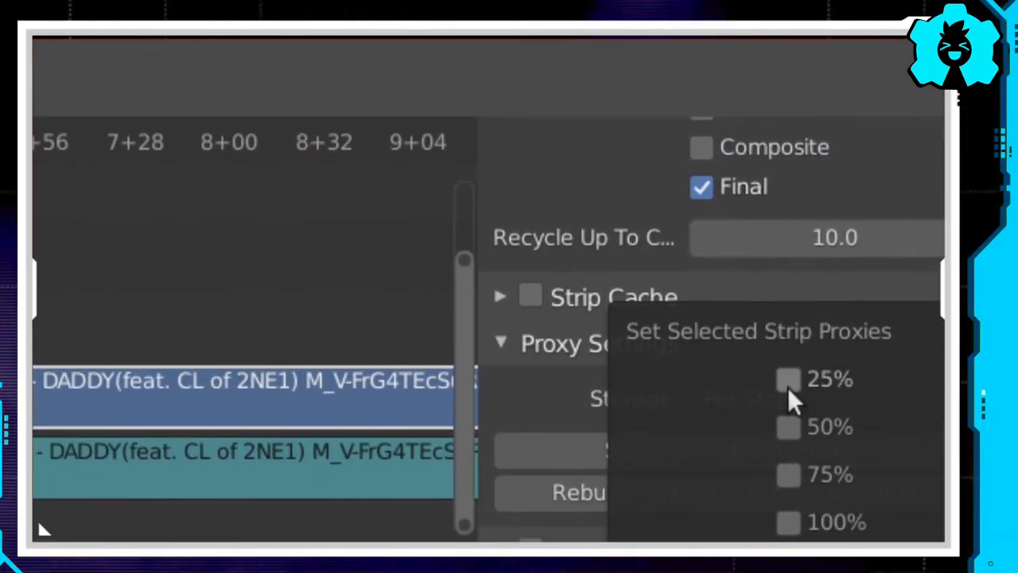
pyautogui.click(788, 387)
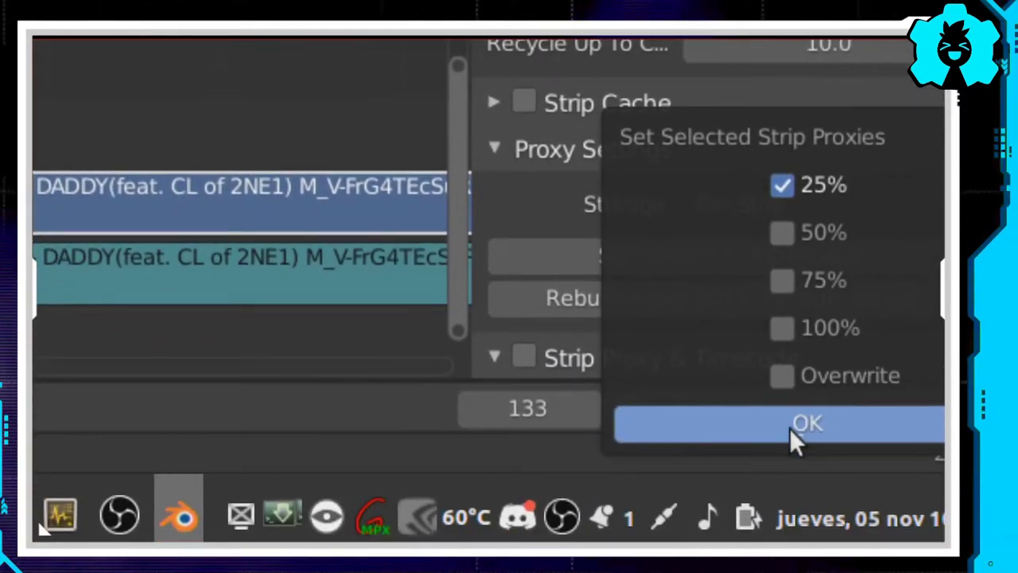
pyautogui.click(795, 442)
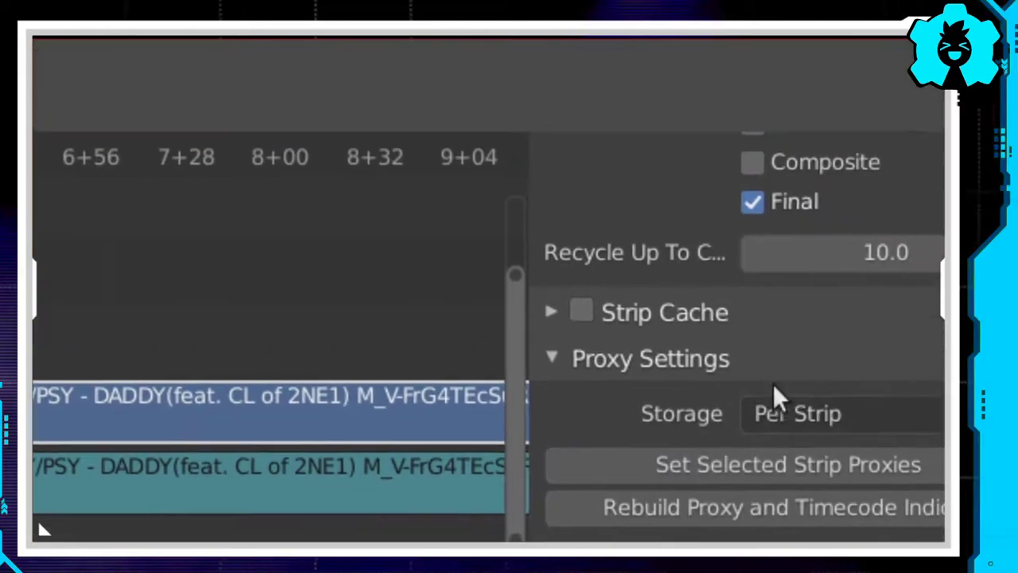
pyautogui.scroll(-5, 764, 389)
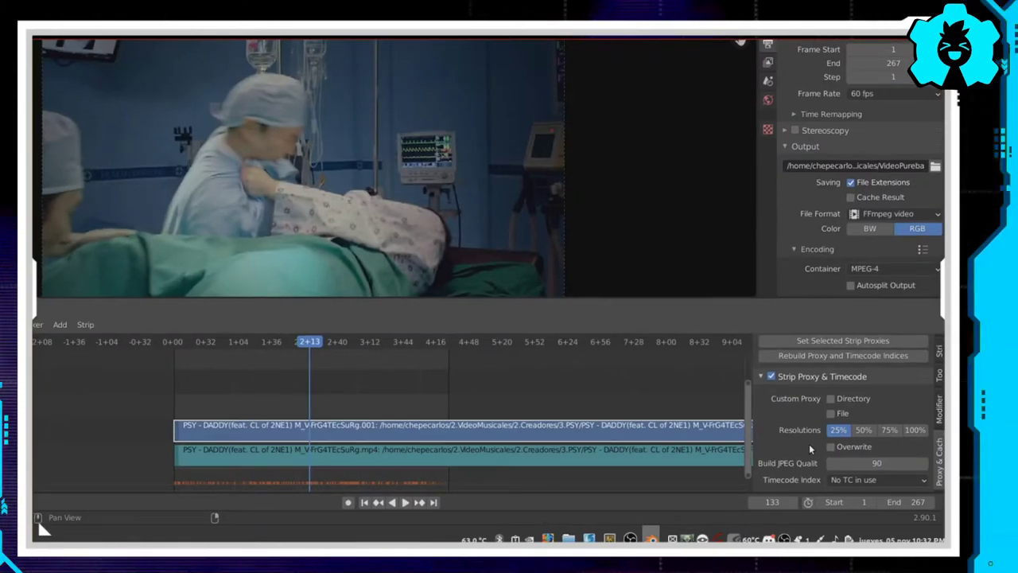
# - Start Rebuild Proxy and Timecode Indices for the strips and let the Building Proxies bar progress
pyautogui.scroll(3, 809, 444)
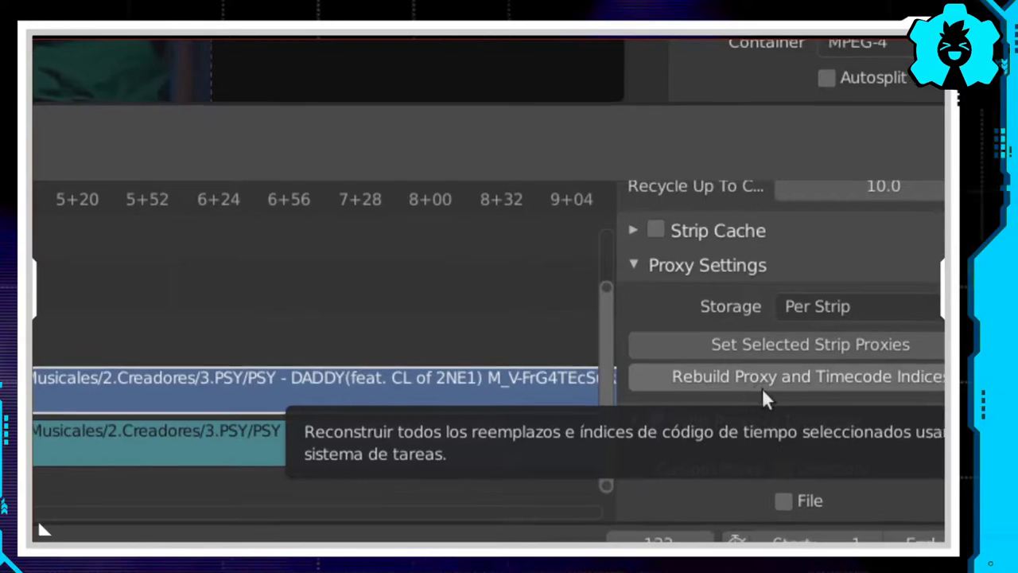
pyautogui.click(775, 386)
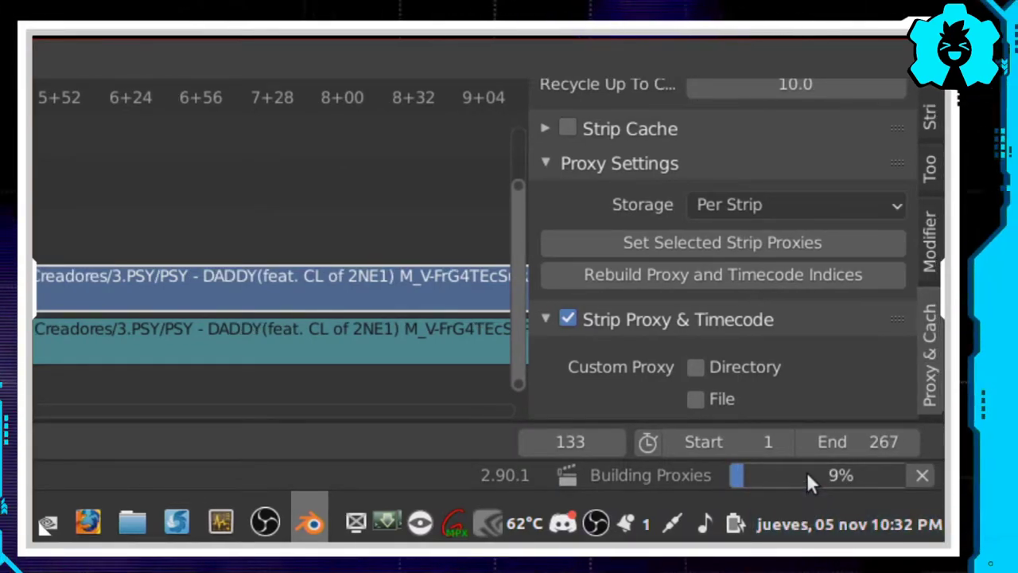
pyautogui.moveTo(808, 477)
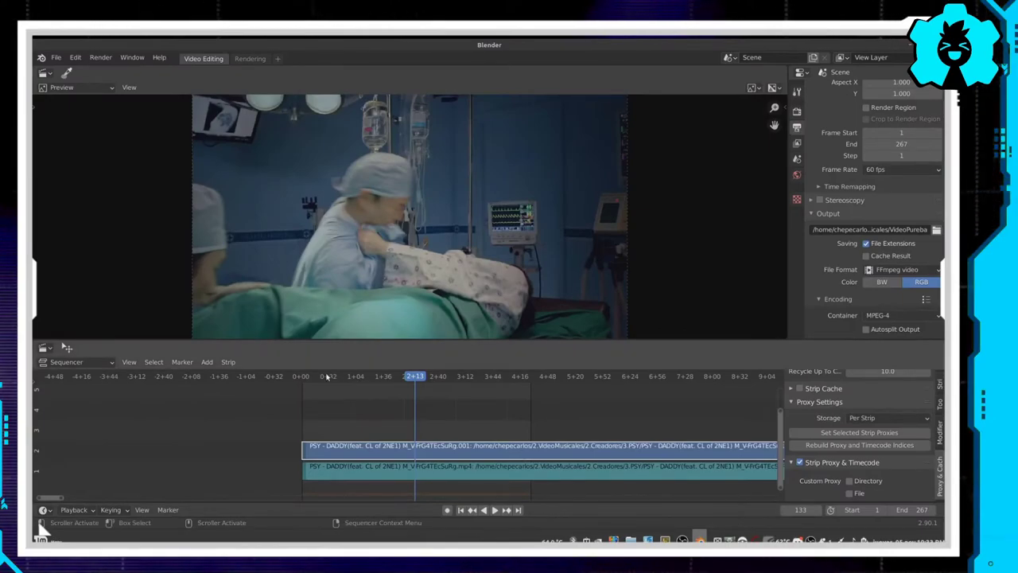
# - Move the playhead to 0+29, toggle the preview sidebar, and hide the Sequencer sidebar
pyautogui.click(327, 377)
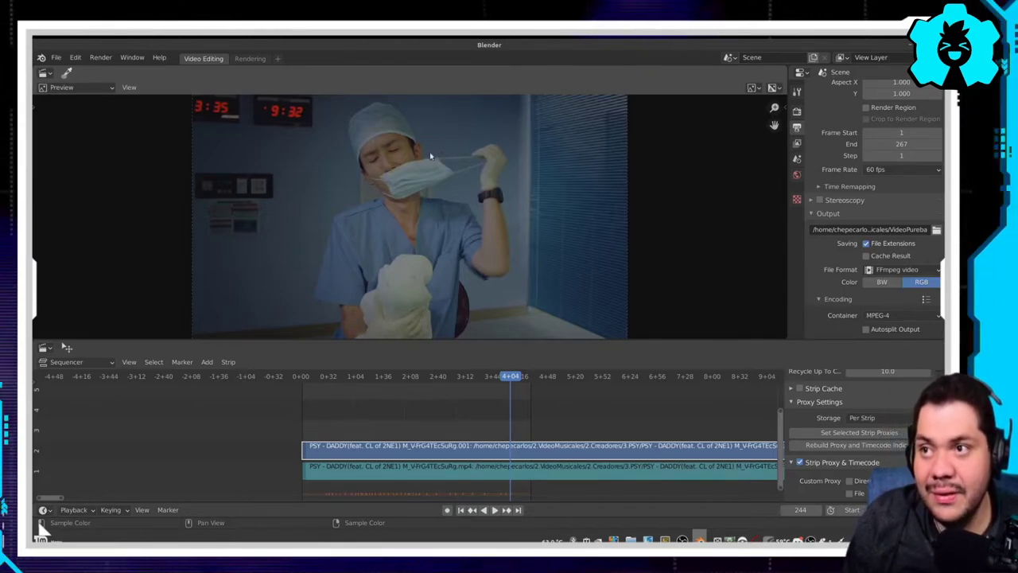
pyautogui.press('n')
pyautogui.press('n')
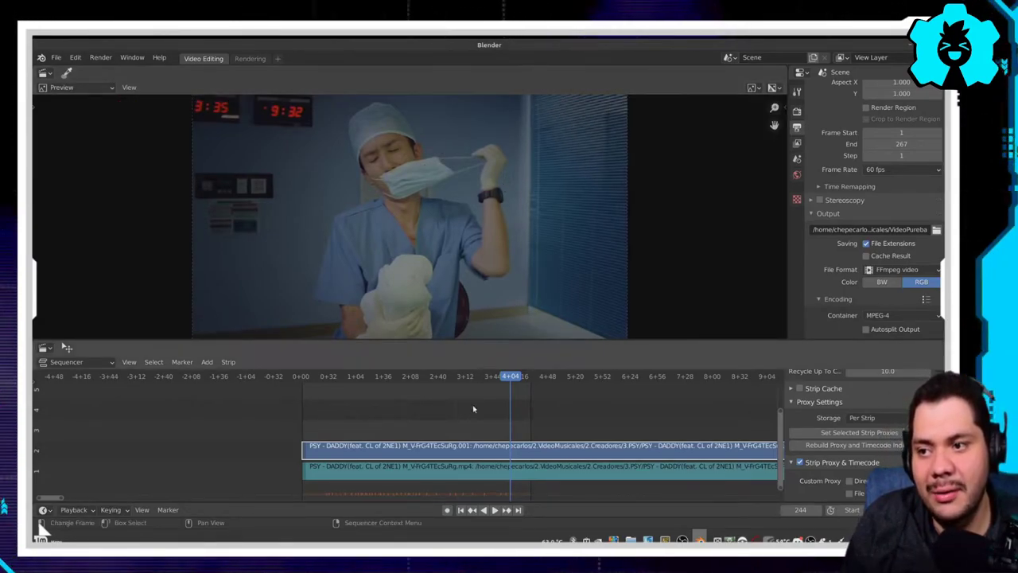
pyautogui.press('n')
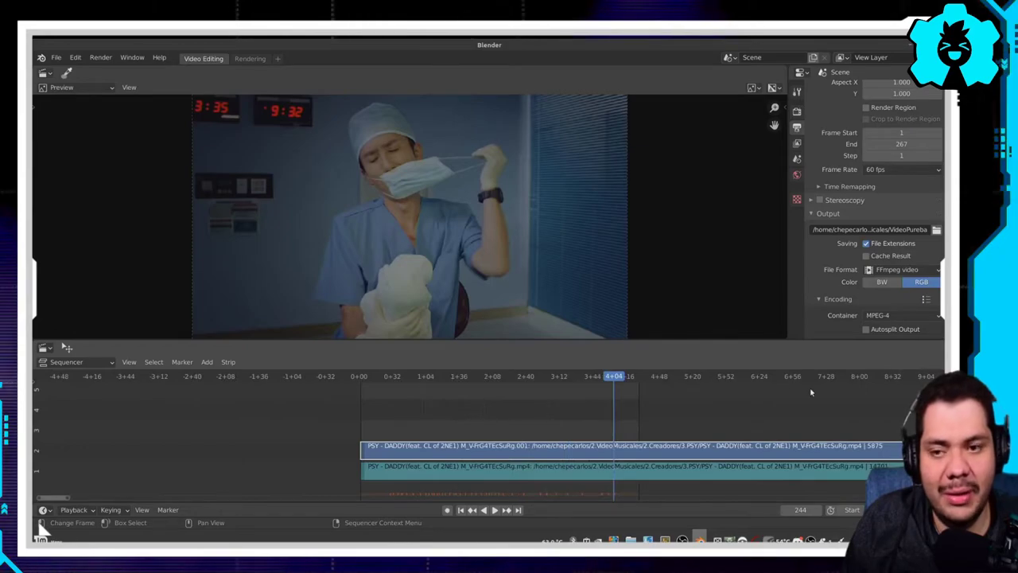
pyautogui.press('n')
pyautogui.press('n')
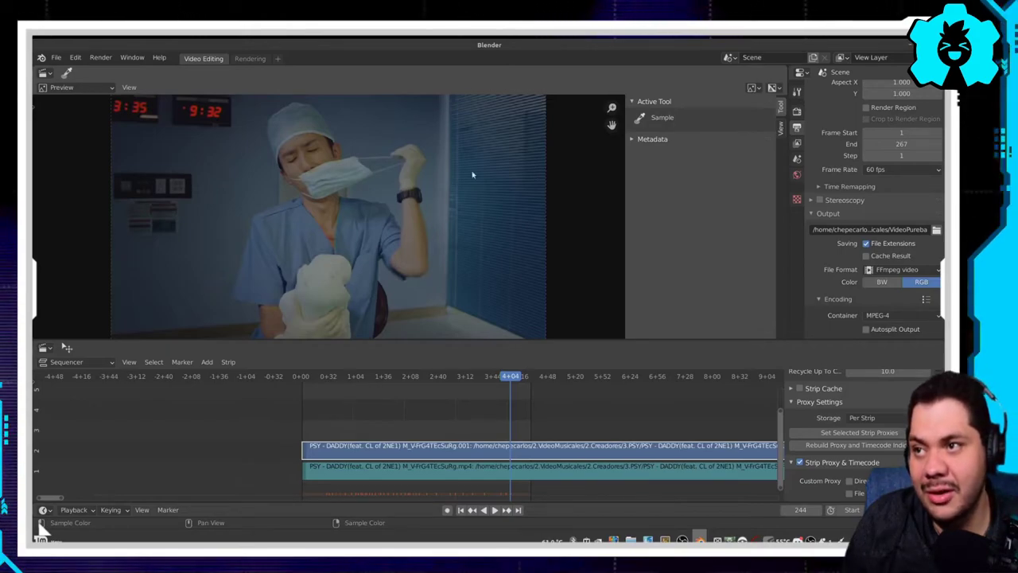
# - Set the preview's Proxy Render Size to Proxy size 25% in the View tab
pyautogui.click(782, 130)
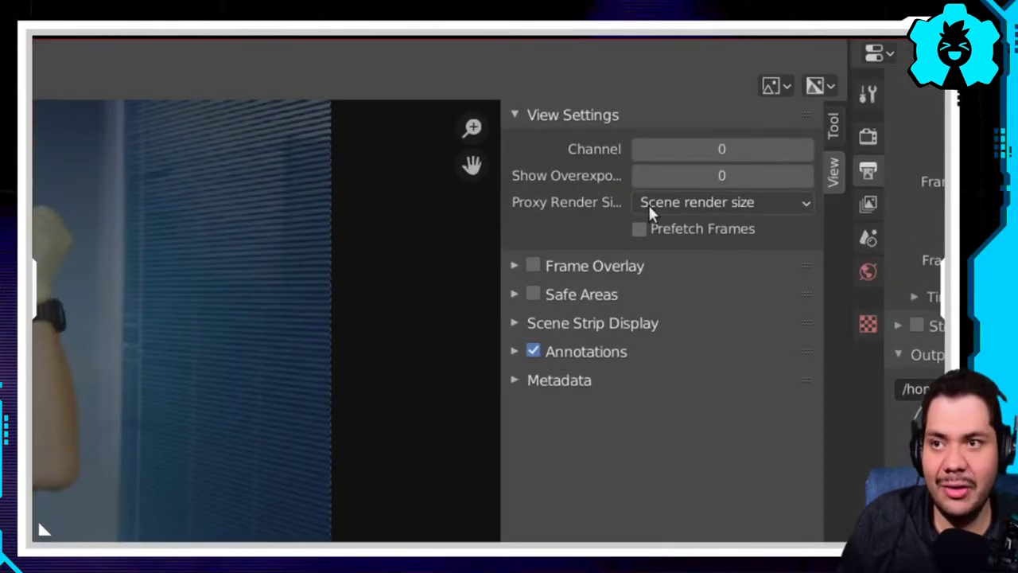
pyautogui.click(648, 205)
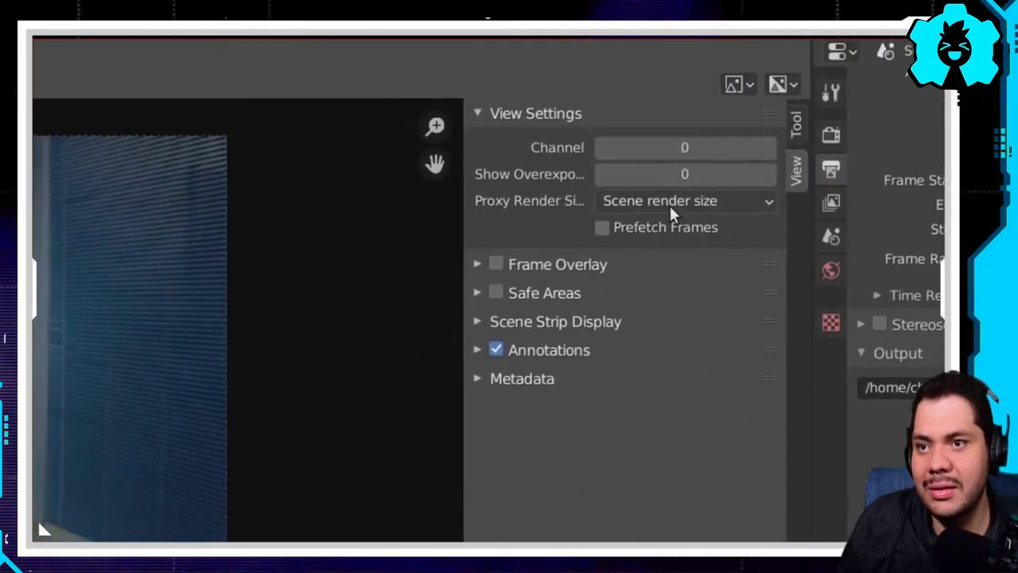
pyautogui.click(673, 224)
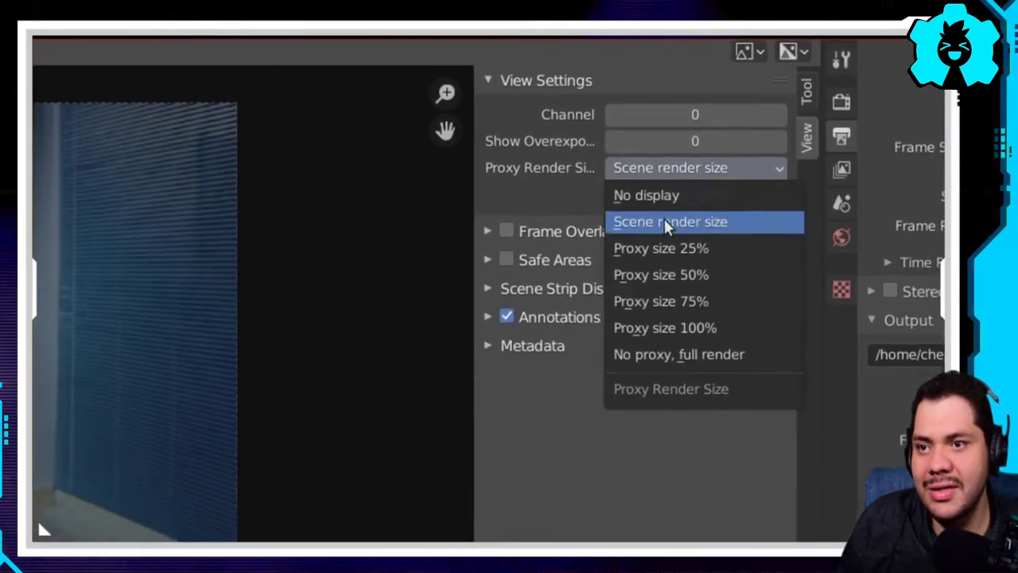
pyautogui.click(643, 303)
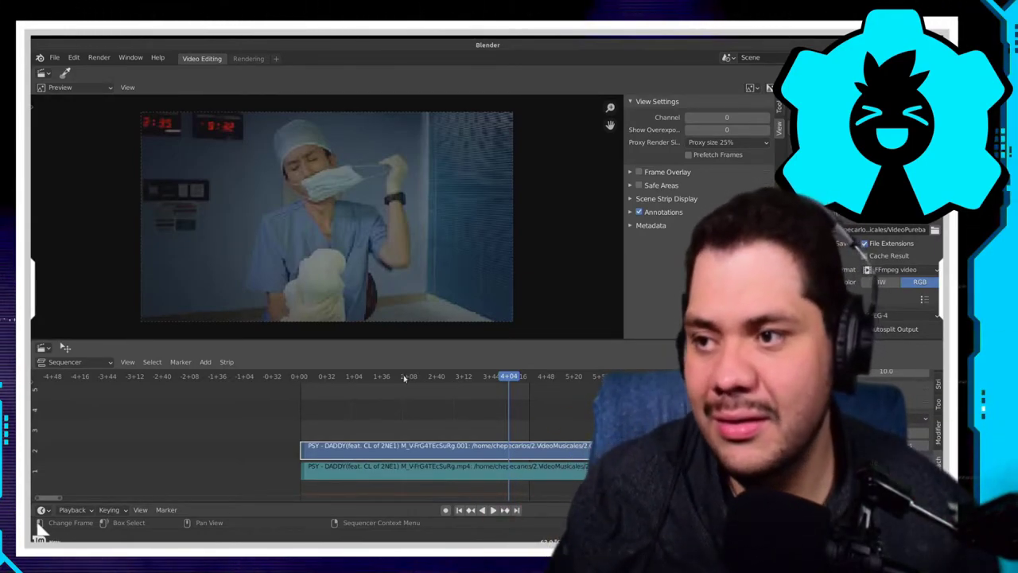
# - Play the music video from near the start and from around 2+40 to check smoothness
pyautogui.moveTo(404, 379); pyautogui.dragTo(311, 371)
pyautogui.press('space')
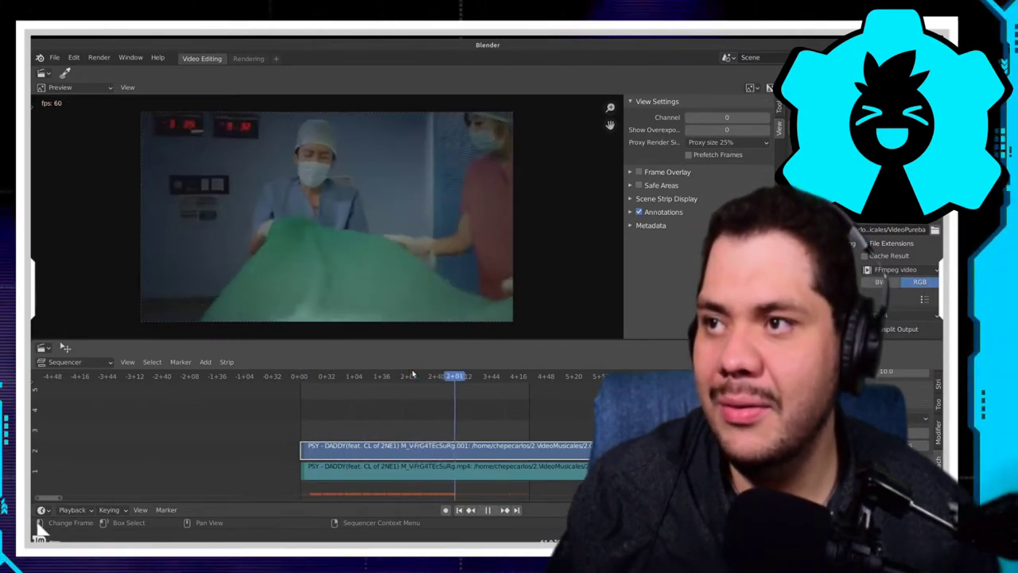
pyautogui.press('space')
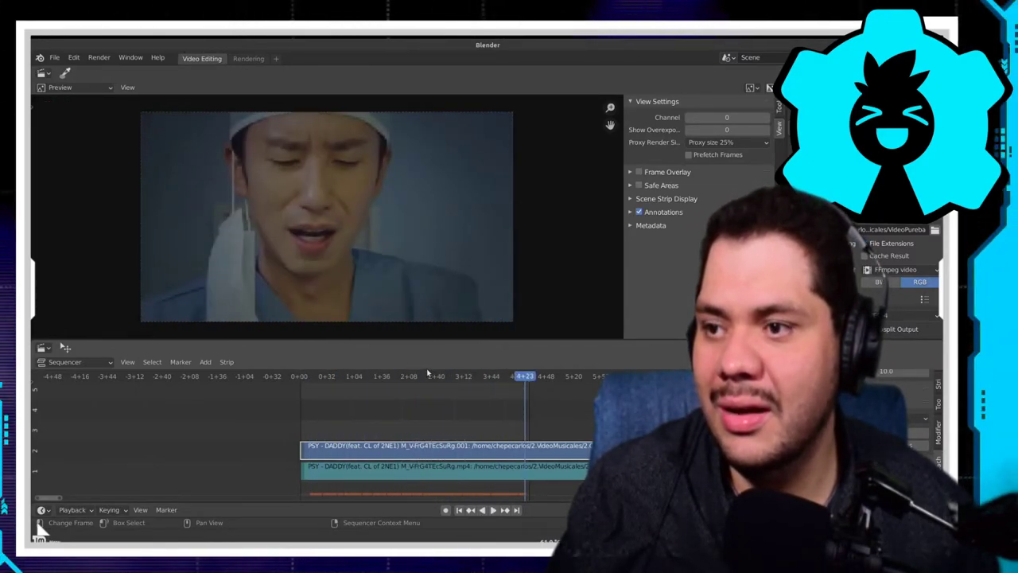
pyautogui.click(411, 375)
pyautogui.press('space')
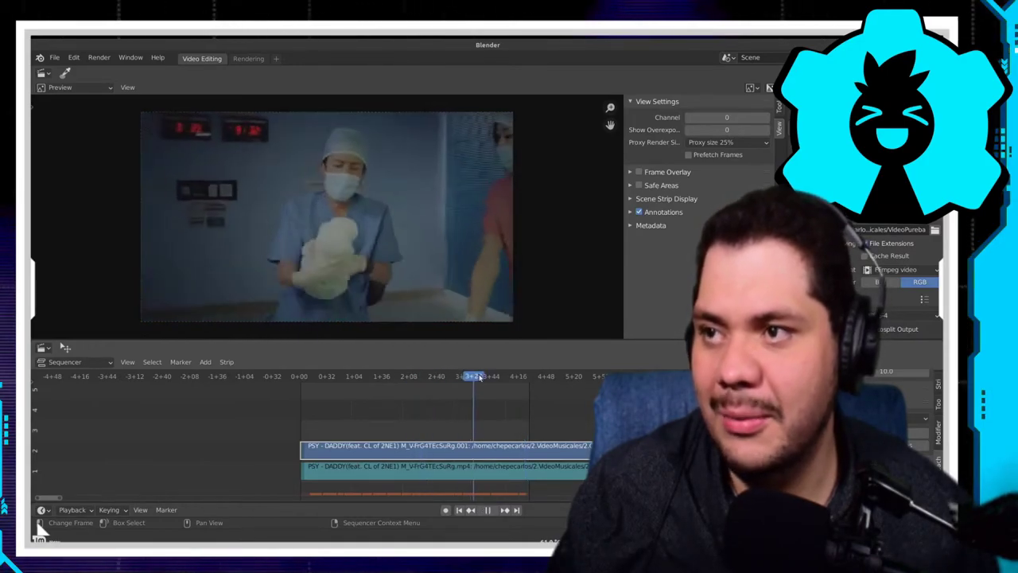
pyautogui.click(427, 381)
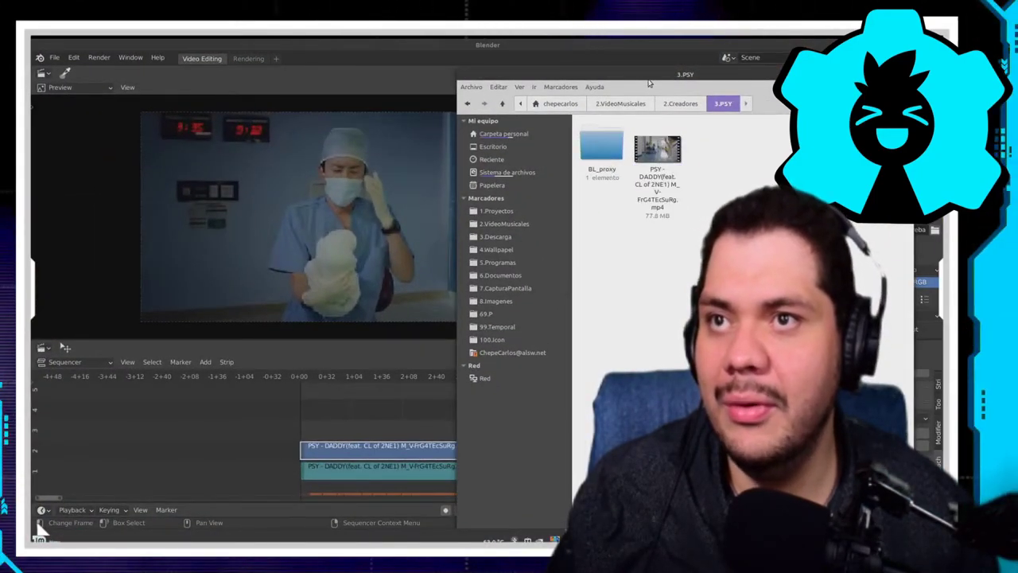
# - Open BL_proxy and the music video's proxy subfolder to inspect proxy_25.avi
pyautogui.moveTo(610, 180); pyautogui.dragTo(498, 171)
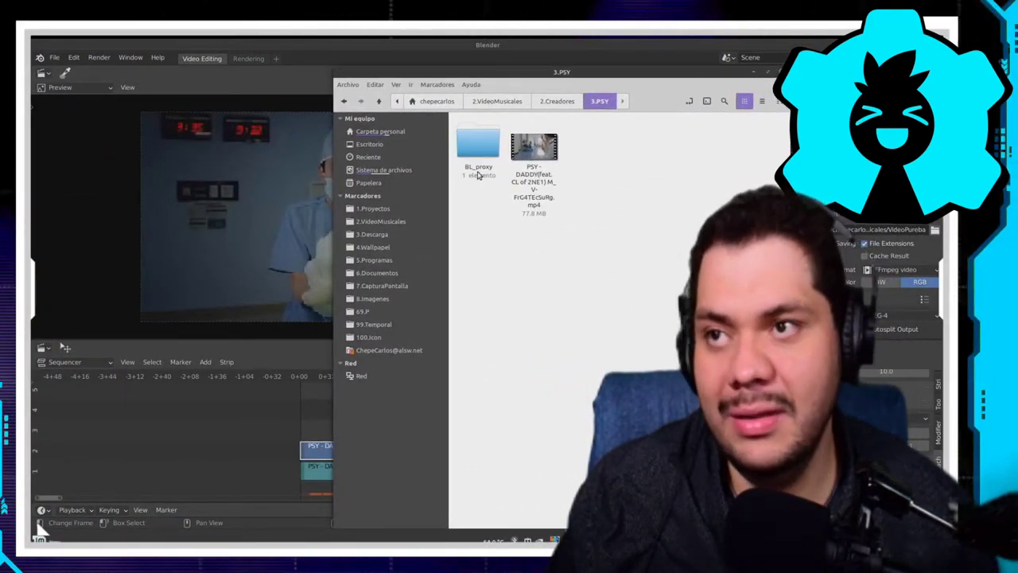
pyautogui.doubleClick(480, 153)
pyautogui.doubleClick(484, 152)
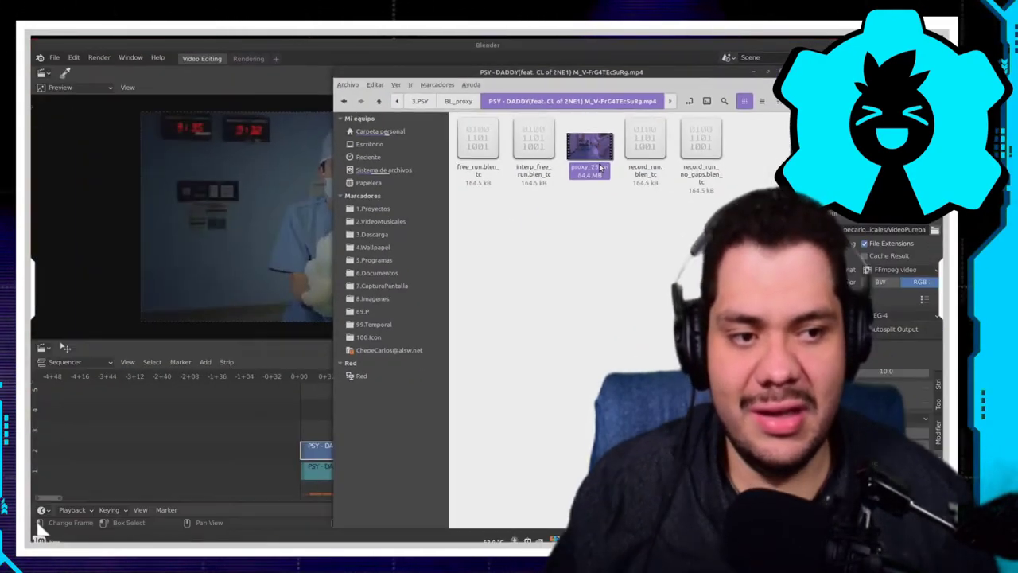
# - Return to the 3.PSY folder, move the file manager aside, and bring Blender forward
pyautogui.click(470, 103)
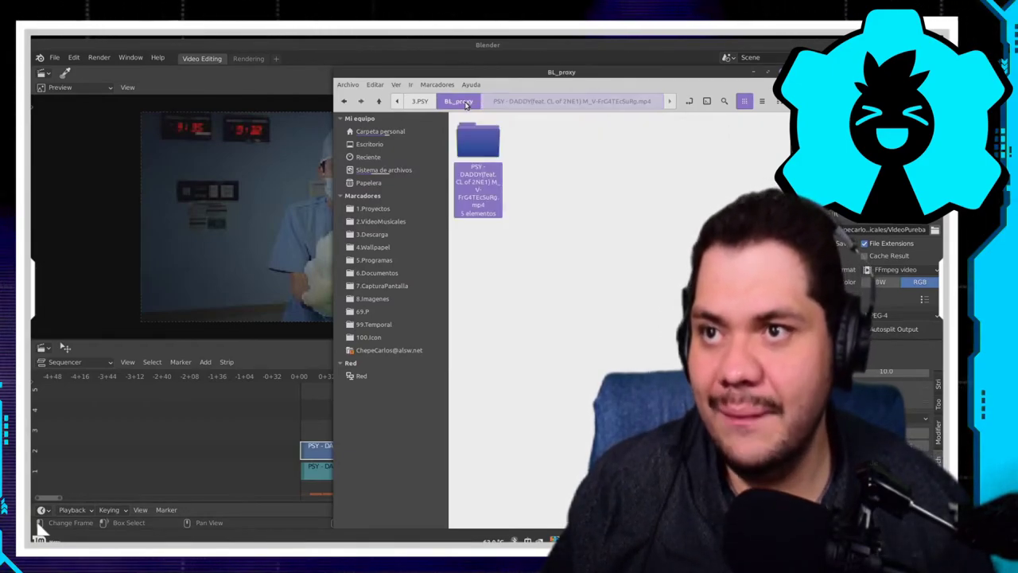
pyautogui.click(420, 102)
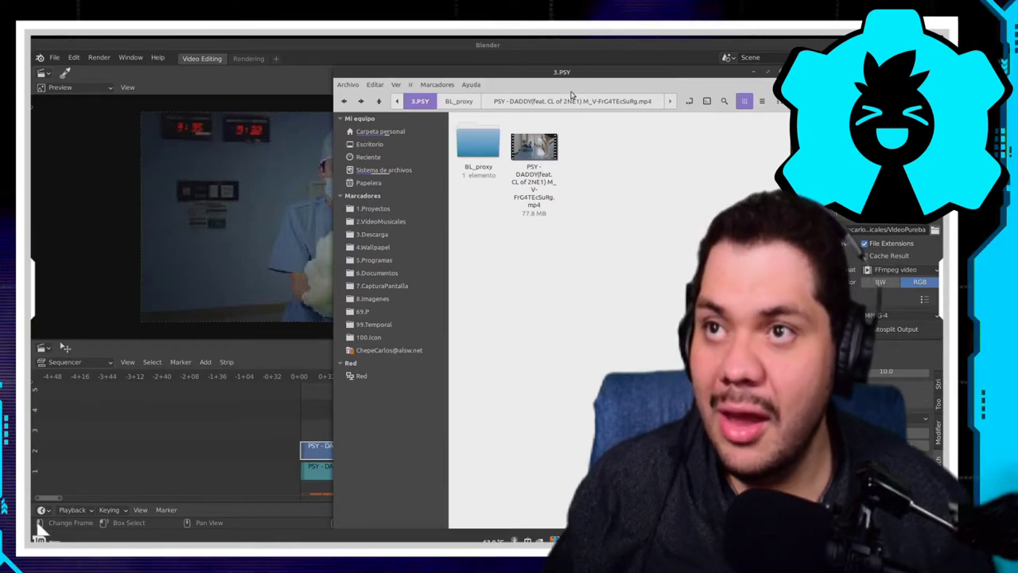
pyautogui.moveTo(568, 78); pyautogui.dragTo(486, 101)
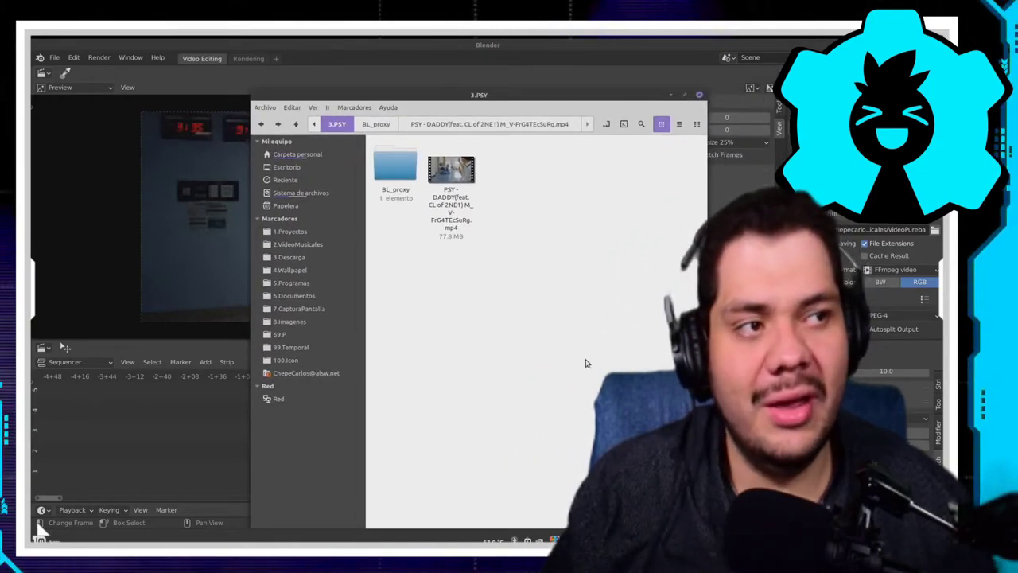
pyautogui.click(141, 425)
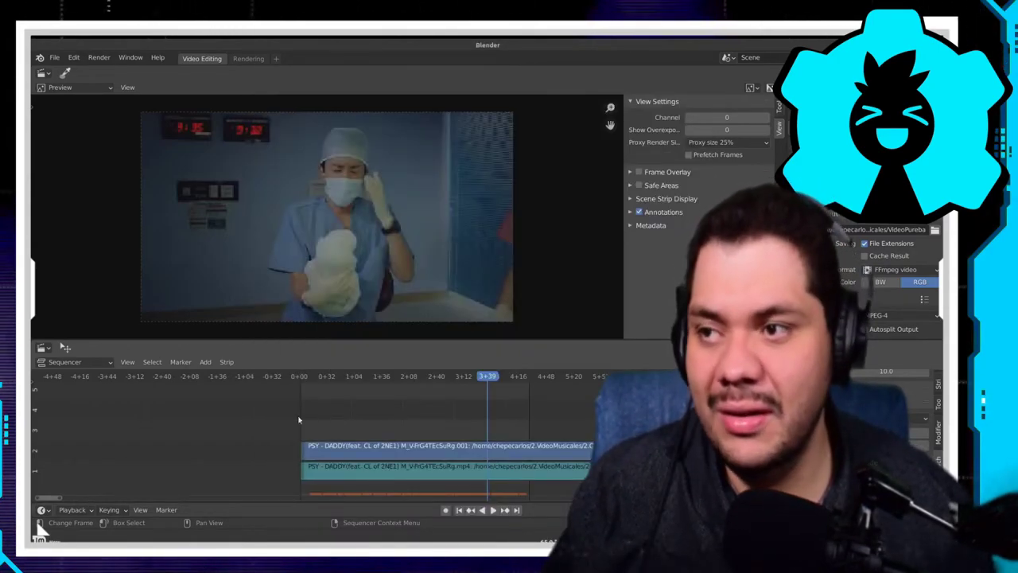
# - Return to Blender and start a new Video Editing project from the File menu
pyautogui.press('super')
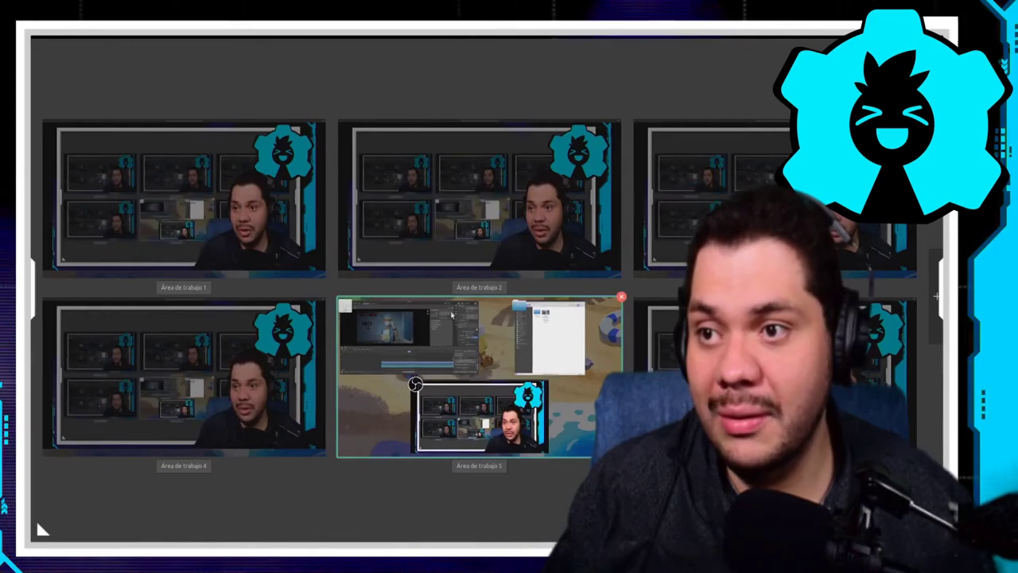
pyautogui.click(405, 335)
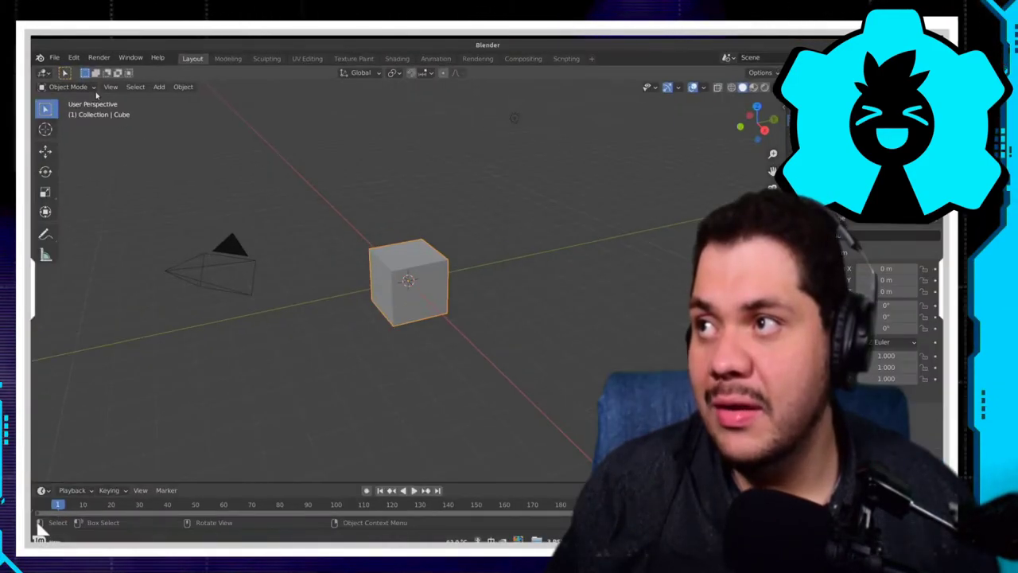
pyautogui.click(56, 60)
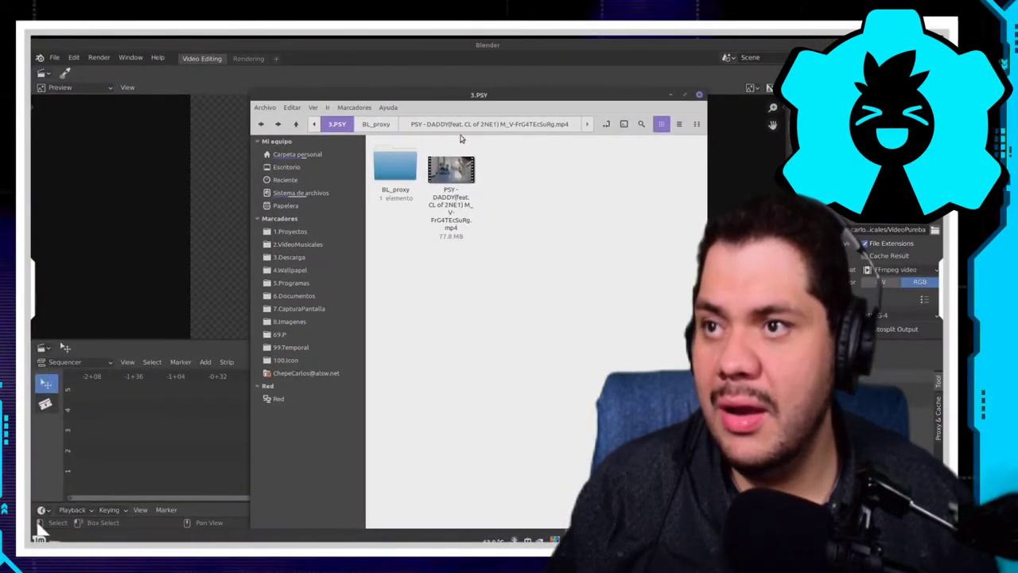
# - Add the PSY - DADDY mp4 as strips and scrub from frame 2+05 to confirm smooth playback
pyautogui.moveTo(482, 105); pyautogui.dragTo(583, 100)
pyautogui.moveTo(552, 191)
pyautogui.mouseDown()
pyautogui.moveTo(296, 428)
pyautogui.moveTo(295, 419)
pyautogui.mouseUp()
pyautogui.click(336, 390)
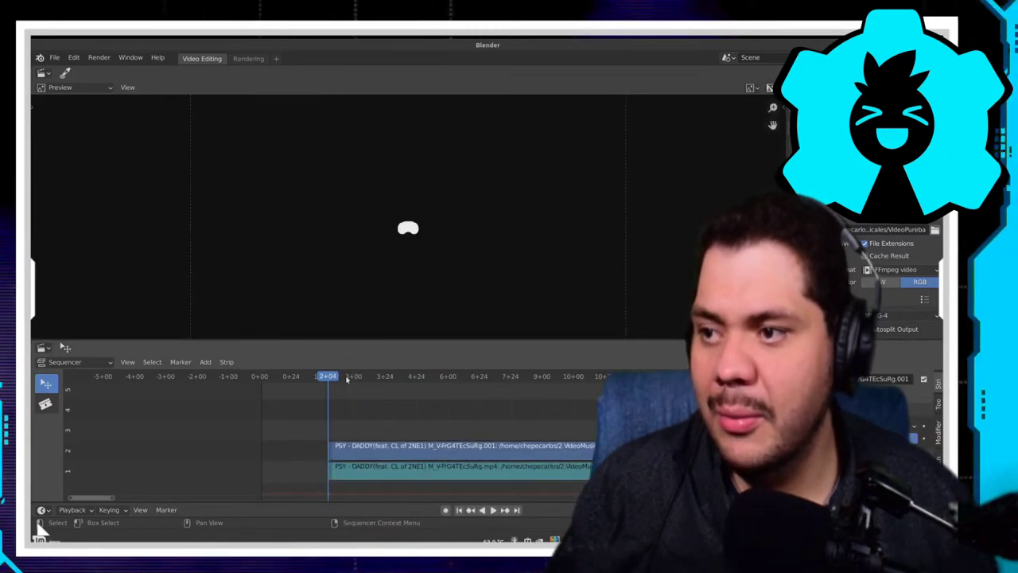
pyautogui.click(331, 383)
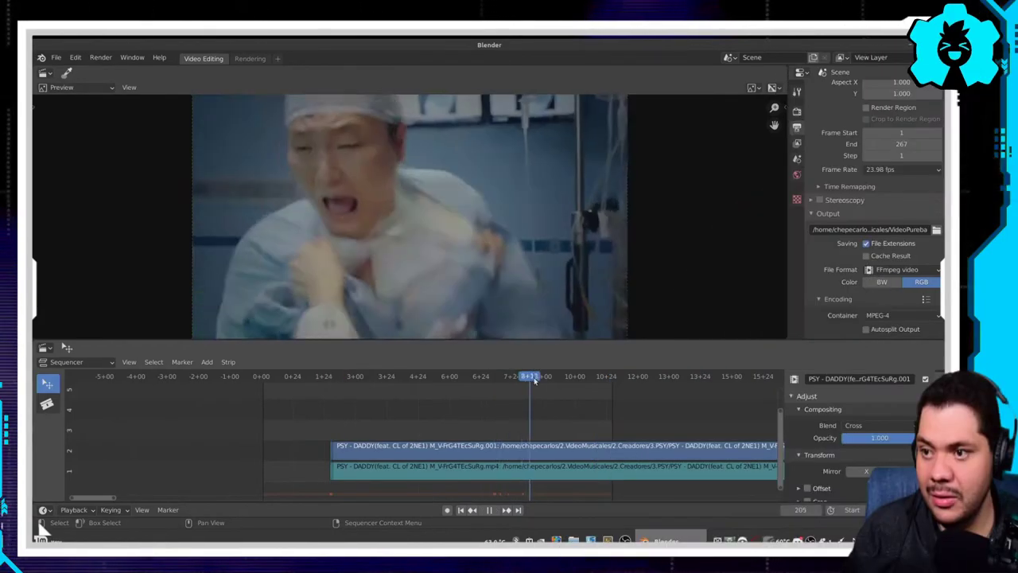
pyautogui.moveTo(512, 382)
pyautogui.mouseDown()
pyautogui.moveTo(555, 380)
pyautogui.moveTo(523, 378)
pyautogui.mouseUp()
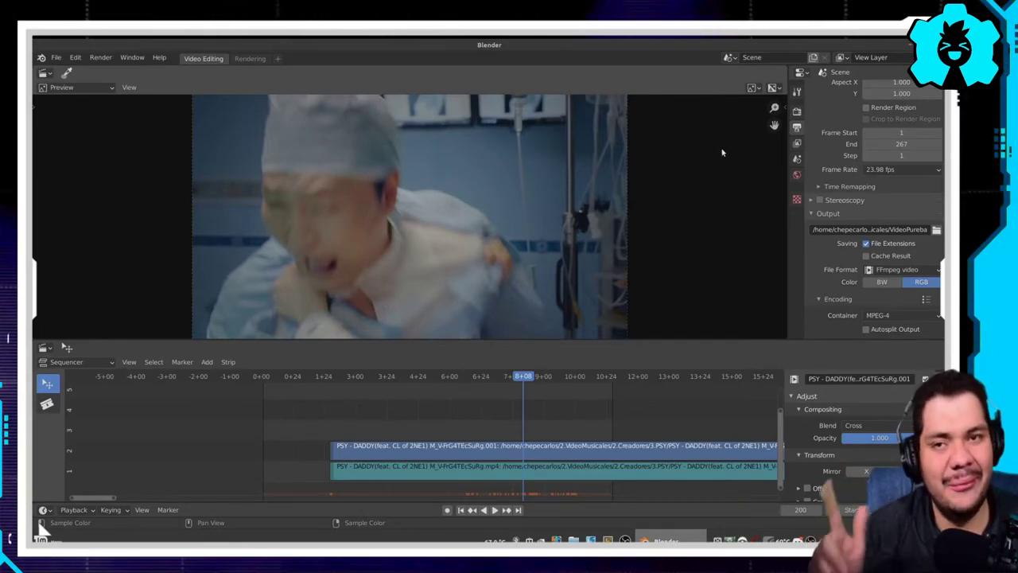
# - Quit the session discarding unsaved changes, and dismiss the render result window
pyautogui.hotkey('ctrl', 'q')
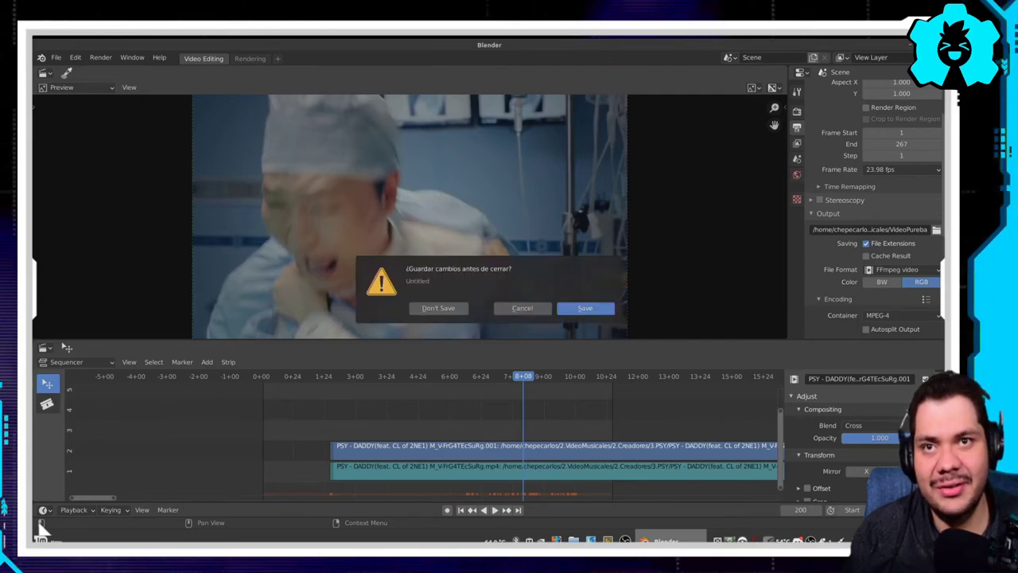
pyautogui.click(439, 307)
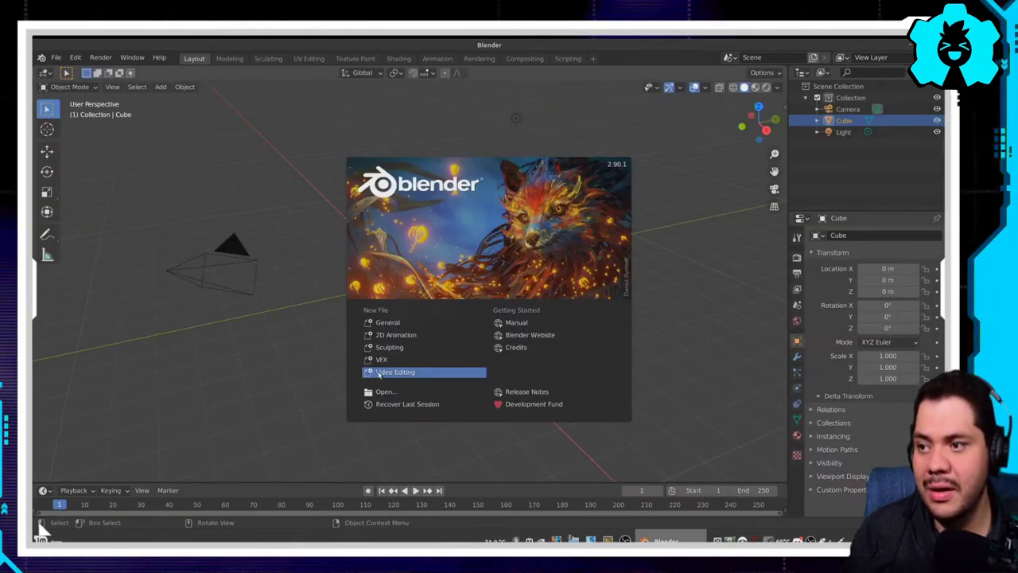
pyautogui.press('F12')
pyautogui.press('Escape')
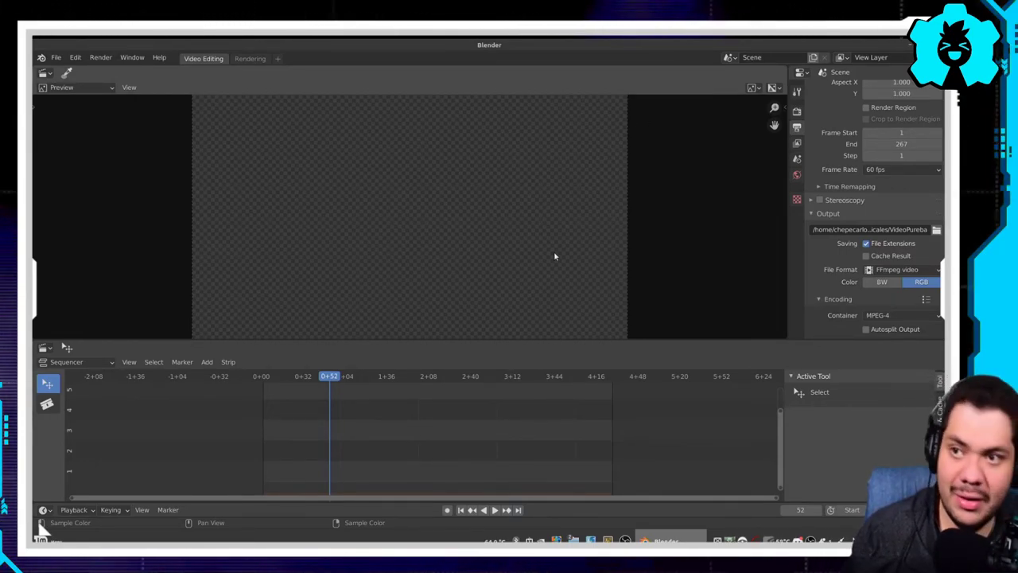
# - Set the new preview's Proxy Render Size to 25% in the sidebar View tab
pyautogui.press('n')
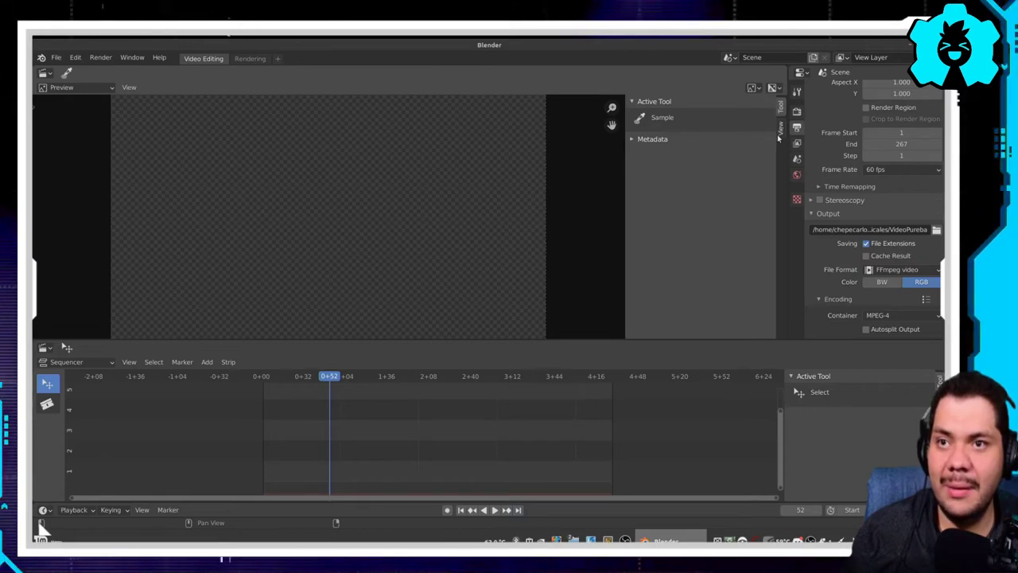
pyautogui.click(779, 133)
pyautogui.click(710, 144)
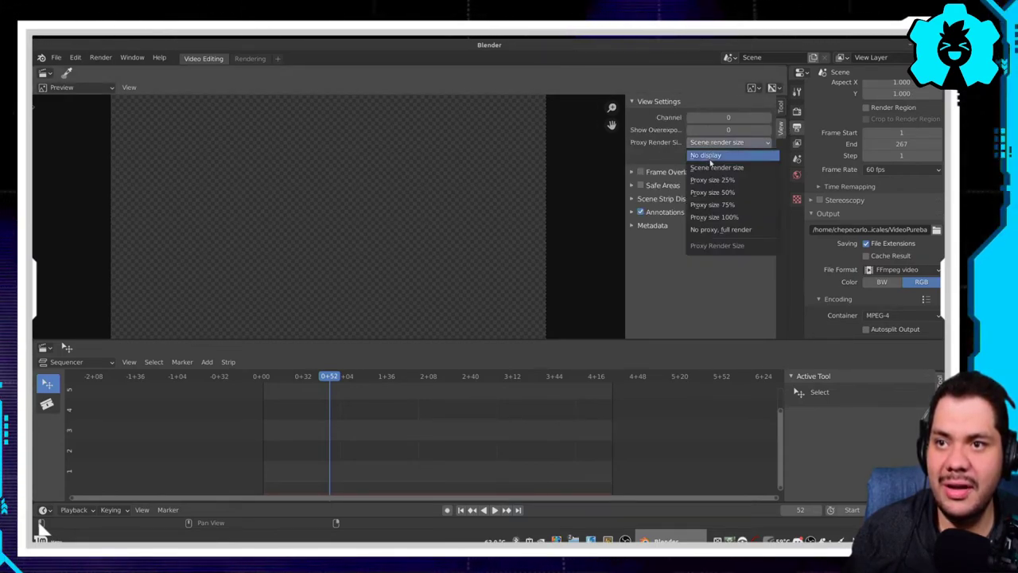
pyautogui.click(701, 172)
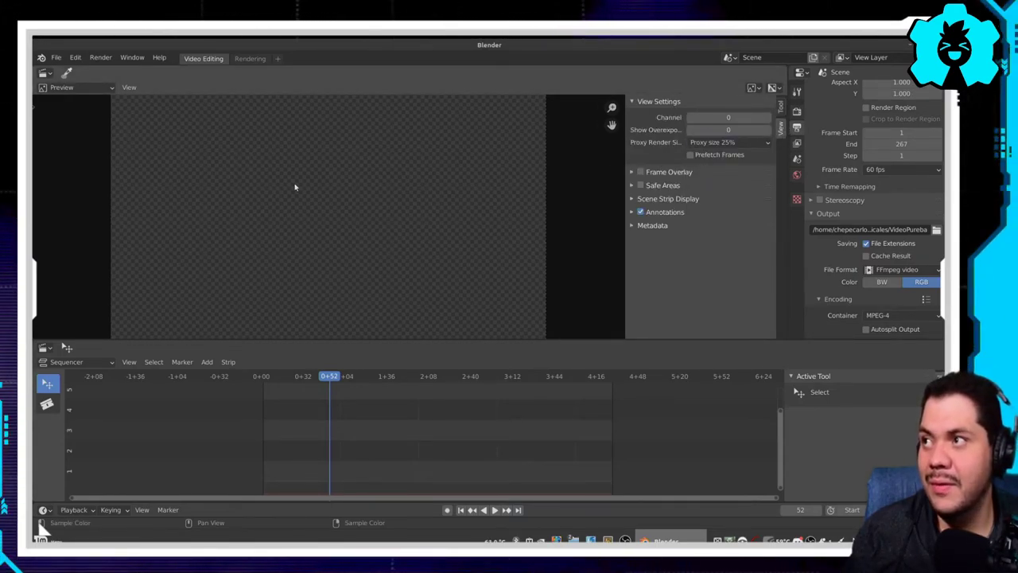
# - Save this layout as the startup file via File > Defaults > Save Startup File
pyautogui.click(55, 57)
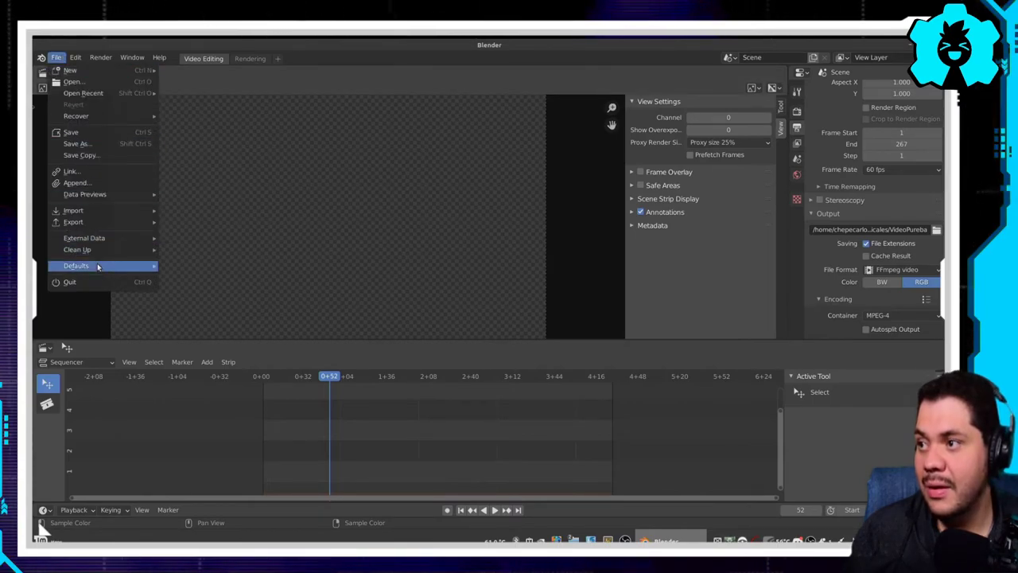
pyautogui.moveTo(127, 264)
pyautogui.click(187, 275)
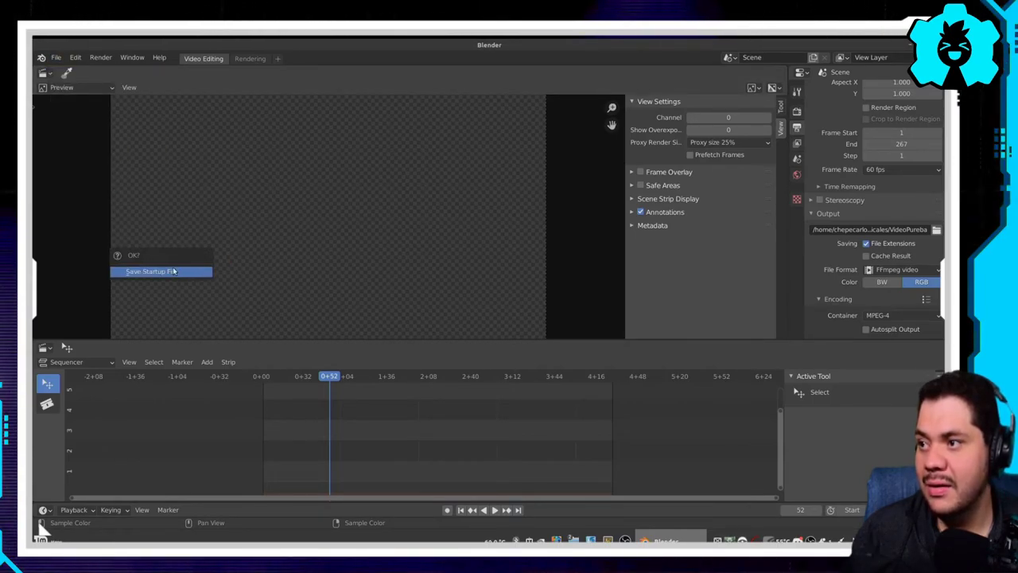
pyautogui.click(163, 272)
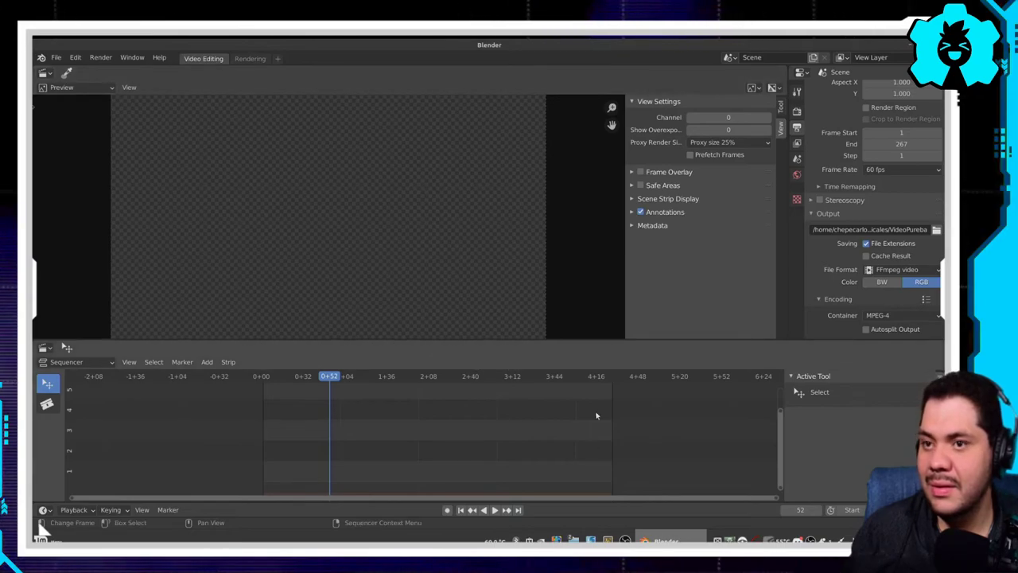
# - Quit and relaunch Blender, then start a new Video Editing session
pyautogui.hotkey('ctrl', 'q')
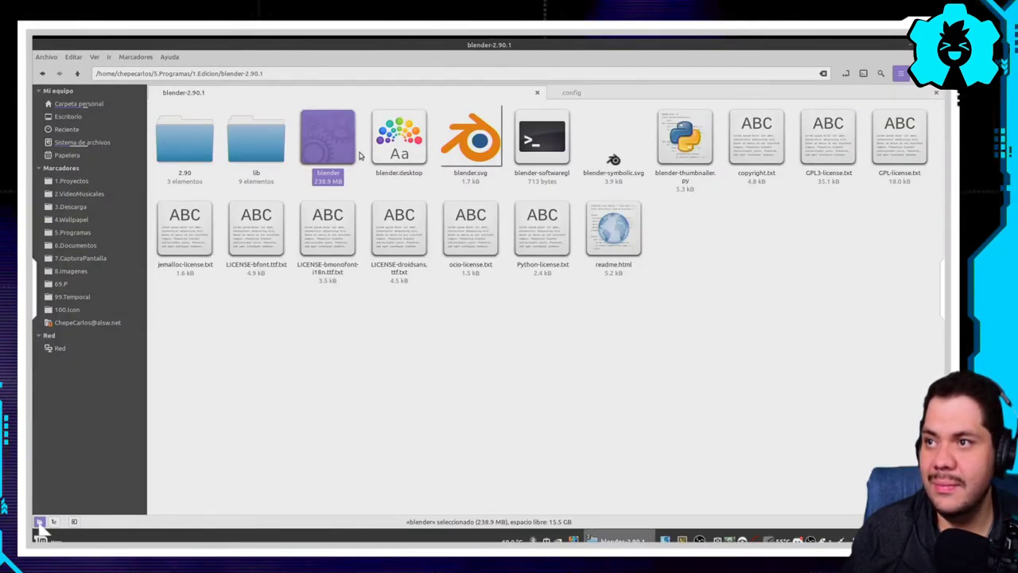
pyautogui.doubleClick(332, 135)
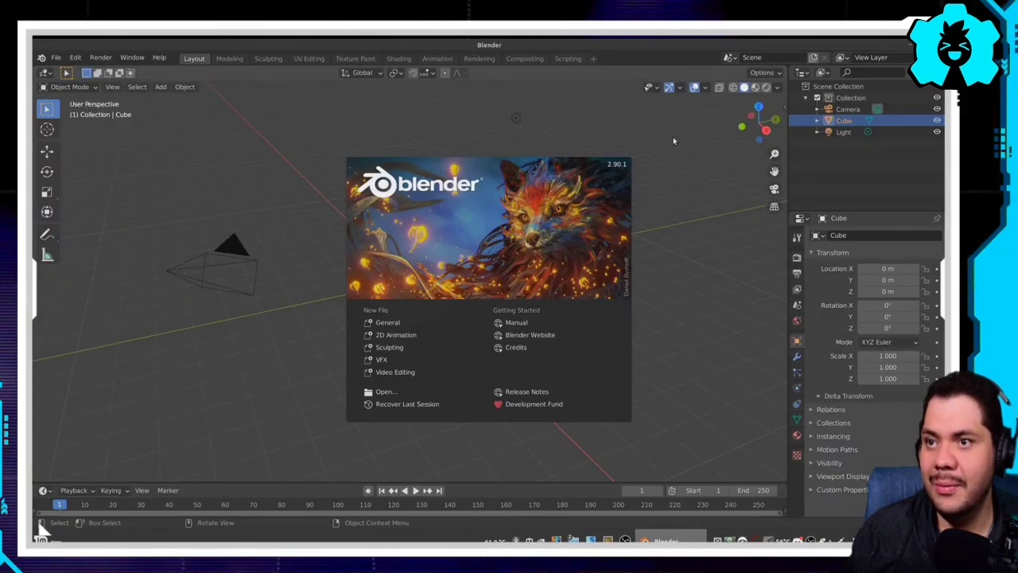
pyautogui.click(406, 372)
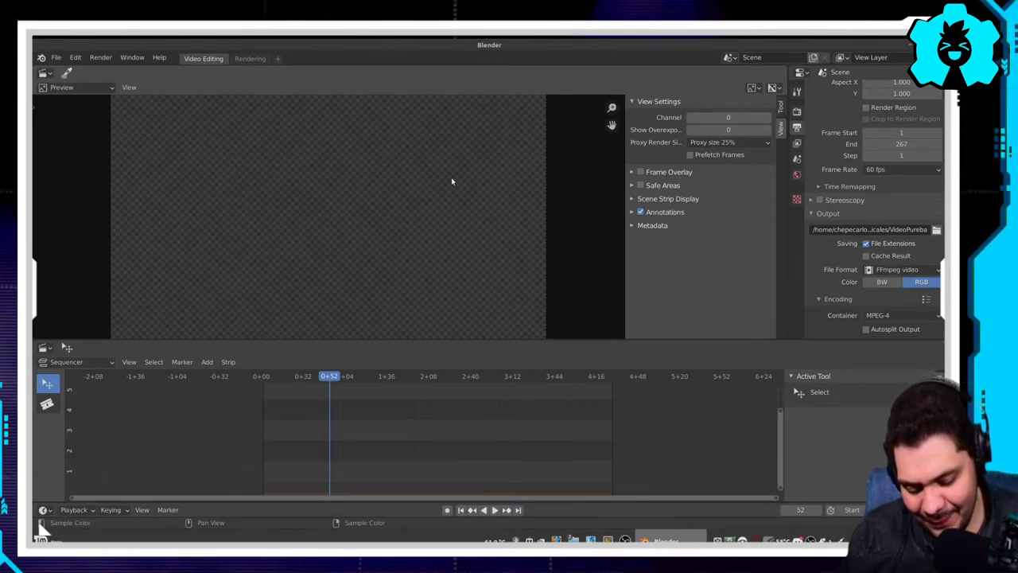
# - Hide the preview sidebar, open the File menu, and play from near the timeline start
pyautogui.press('n')
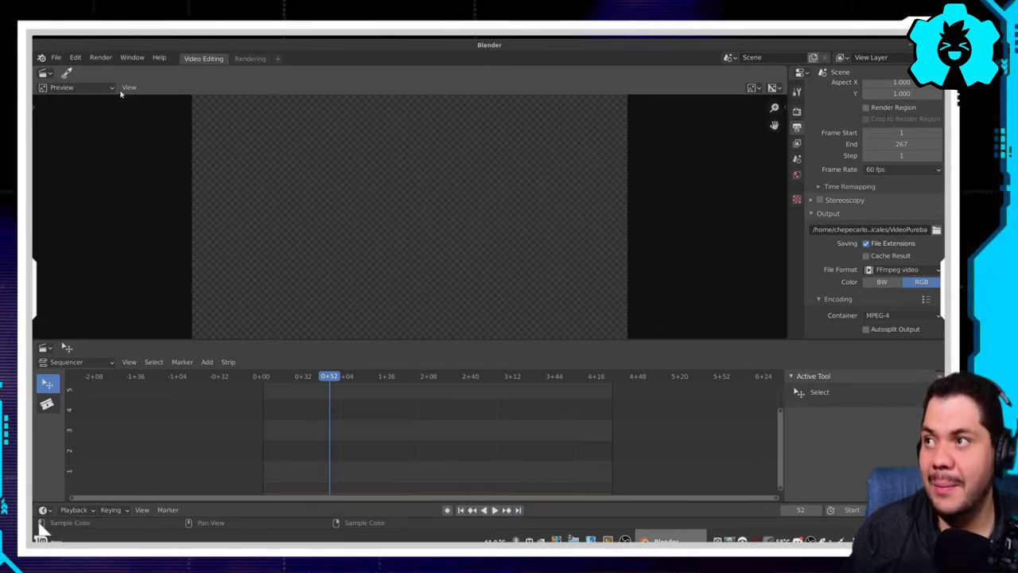
pyautogui.click(57, 58)
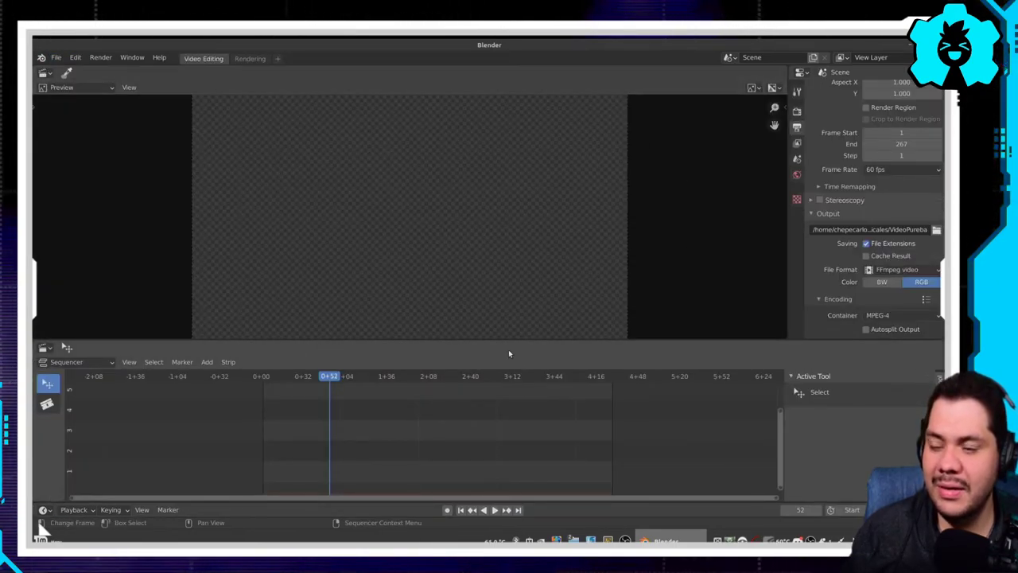
pyautogui.click(291, 380)
pyautogui.press('space')
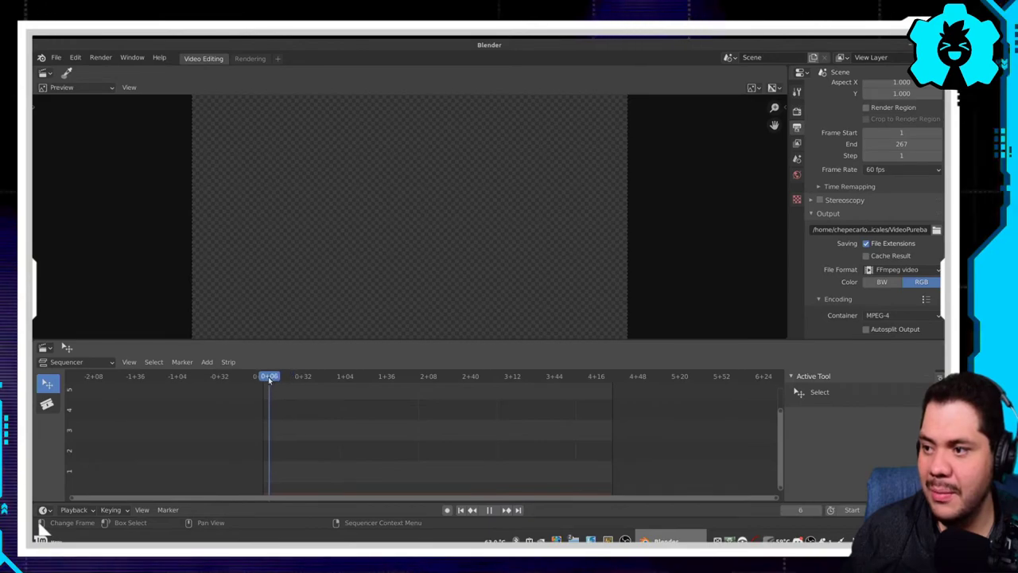
# - Drag the PSY - DADDY mp4 from the file manager into the sequencer as video and audio strips
pyautogui.press('super+w')
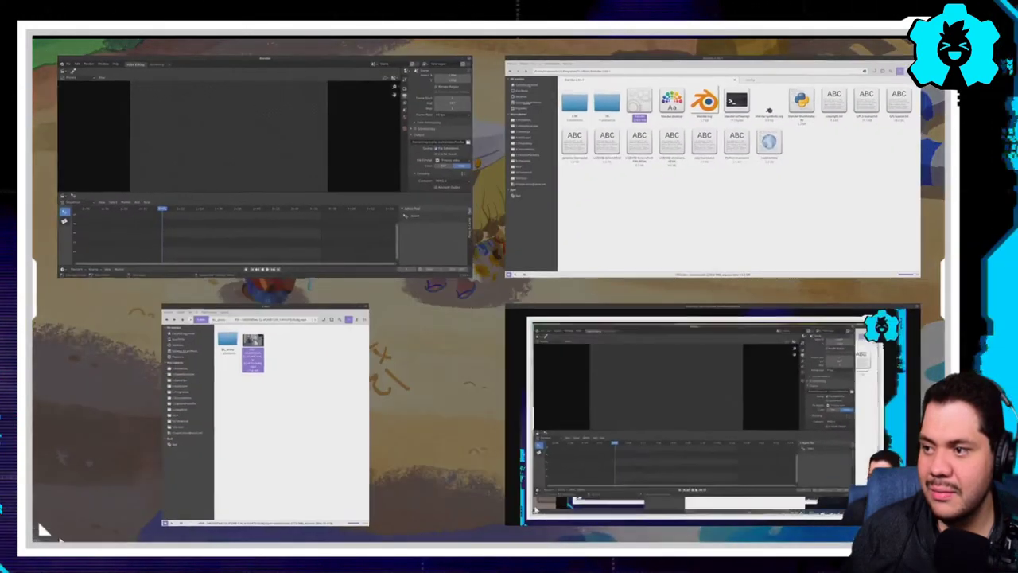
pyautogui.click(285, 377)
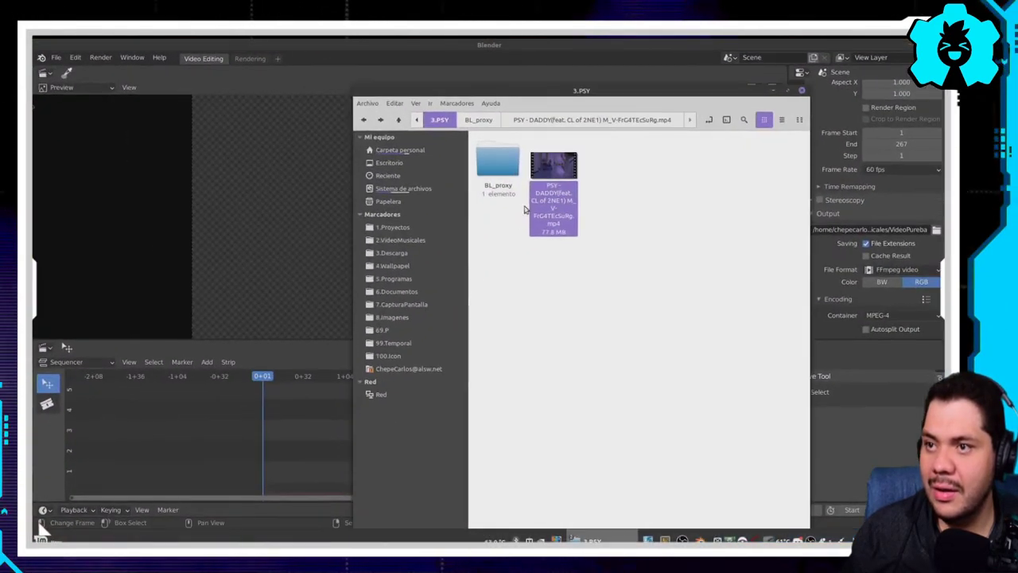
pyautogui.moveTo(571, 163); pyautogui.dragTo(303, 453)
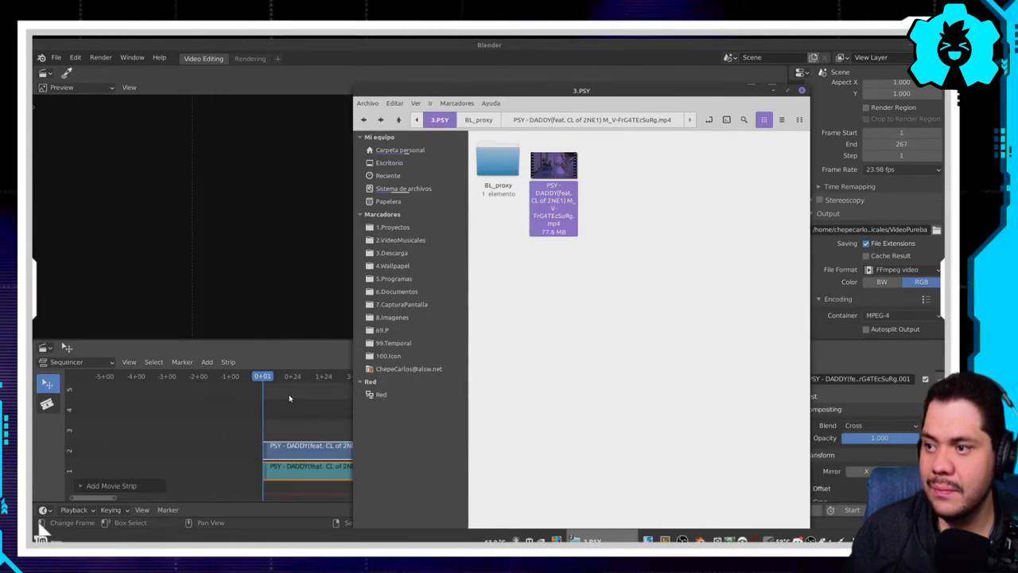
# - Play the music video, then stop and scrub the playhead to frame 228
pyautogui.press('space')
pyautogui.moveTo(283, 384); pyautogui.dragTo(533, 372)
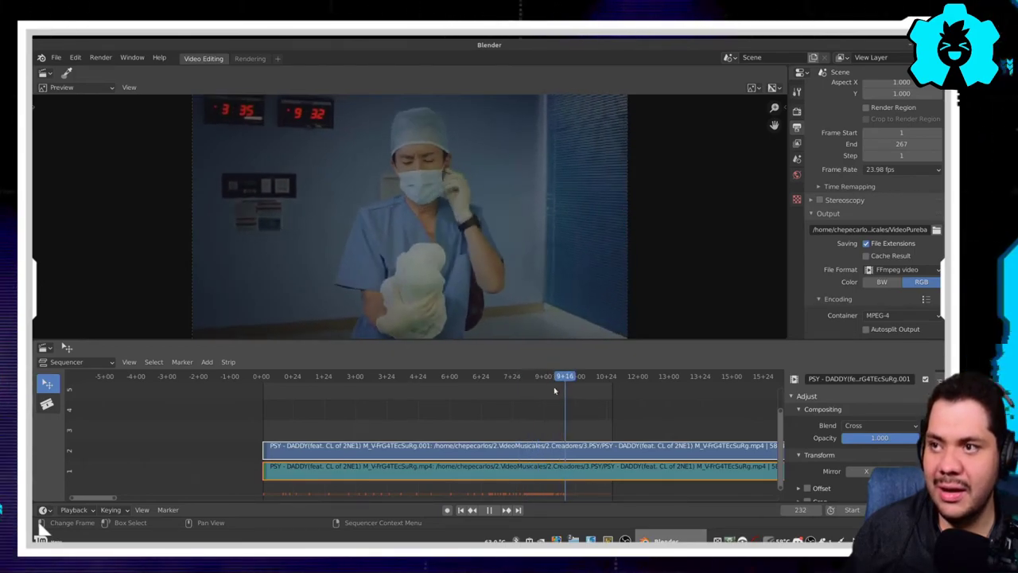
pyautogui.moveTo(553, 387); pyautogui.dragTo(495, 390)
pyautogui.press('space')
pyautogui.moveTo(425, 389); pyautogui.dragTo(569, 399)
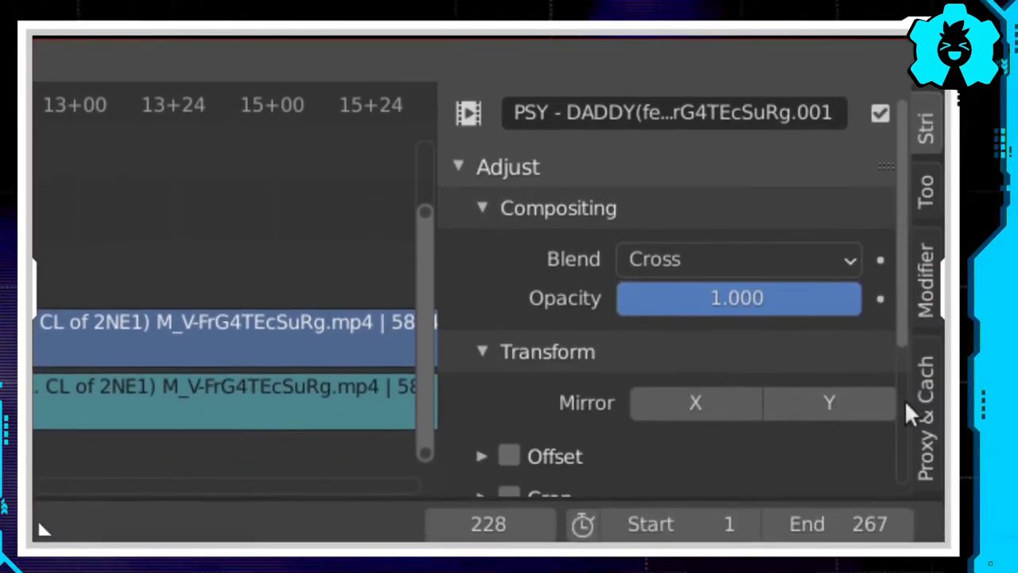
# - Enable Strip Proxy & Timecode for the music-video strip in the Proxy & Cache settings
pyautogui.click(917, 403)
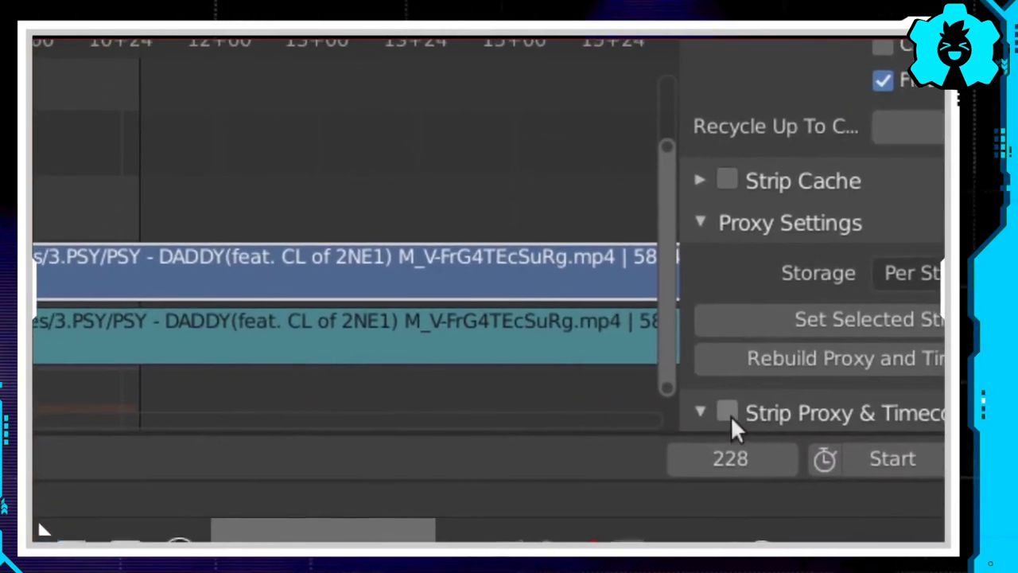
pyautogui.click(730, 417)
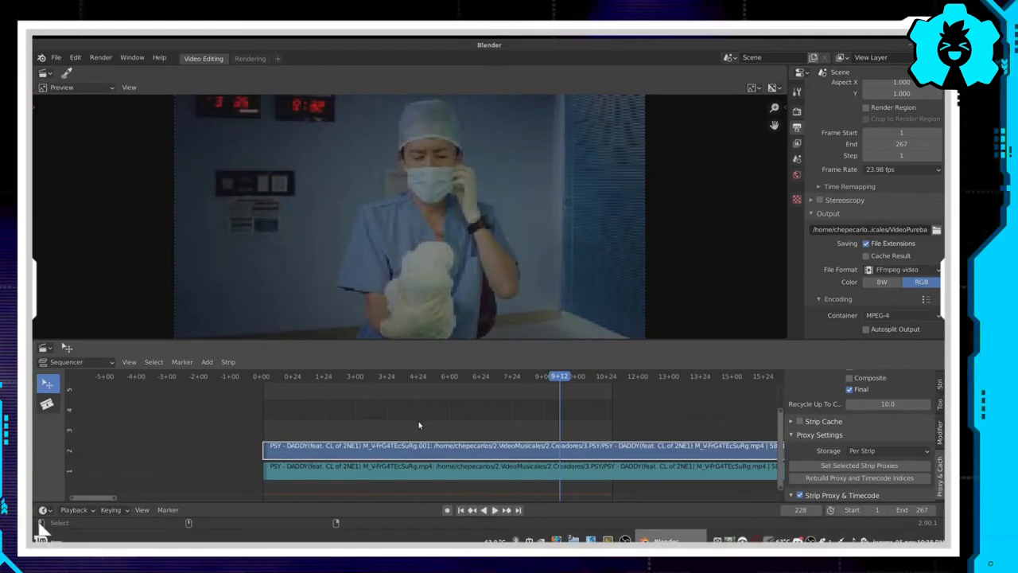
pyautogui.scroll(-3, 388, 217)
pyautogui.scroll(2, 388, 217)
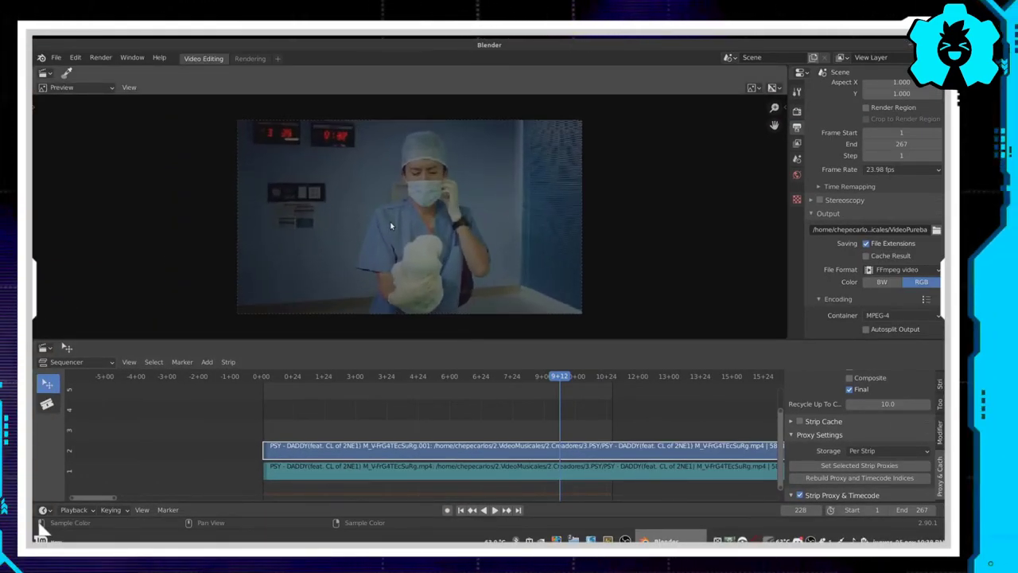
# - Play the video from an earlier frame to confirm smooth 24 fps playback, stopping around frame 194
pyautogui.click(465, 376)
pyautogui.press('space')
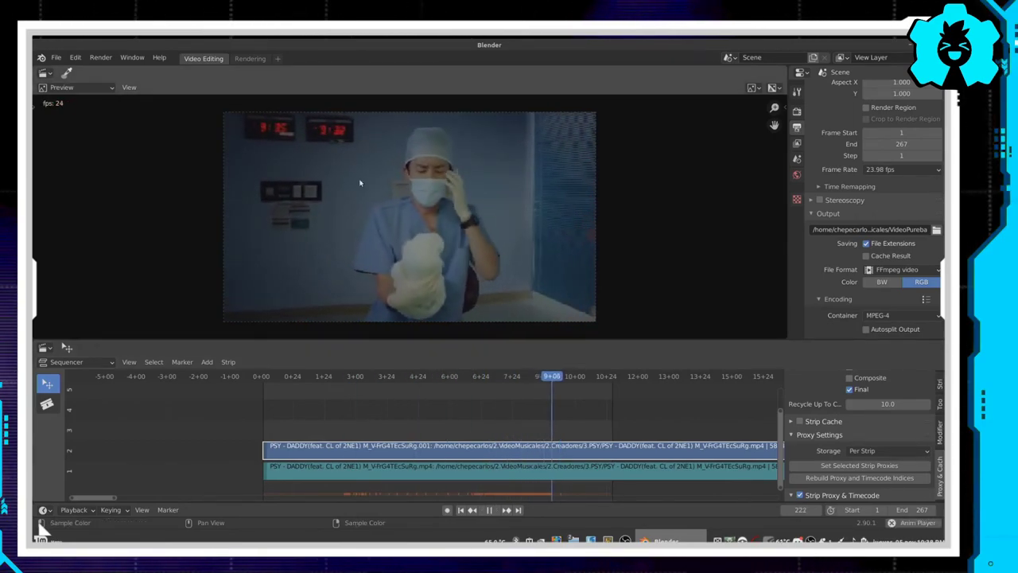
pyautogui.press('space')
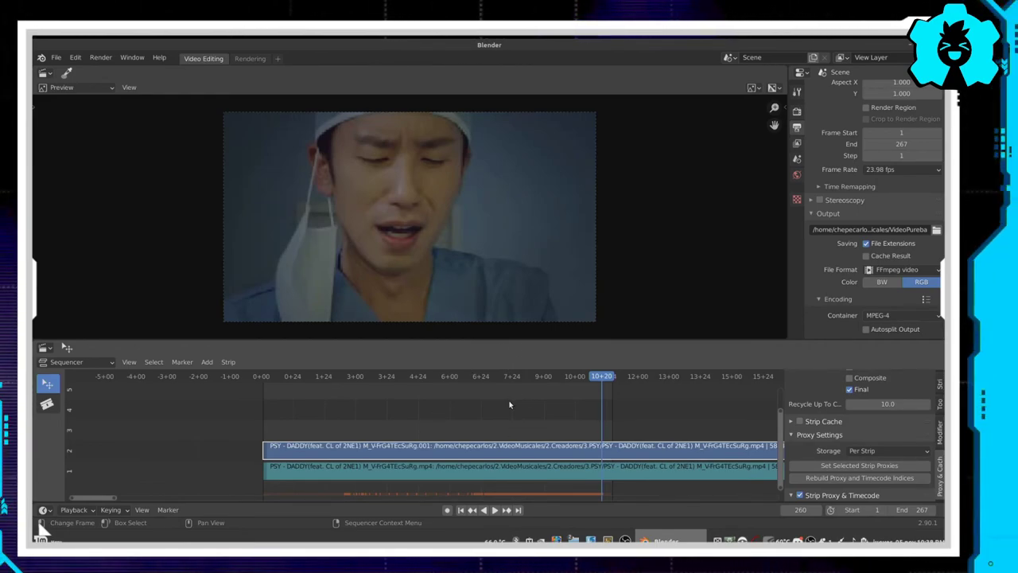
pyautogui.click(515, 379)
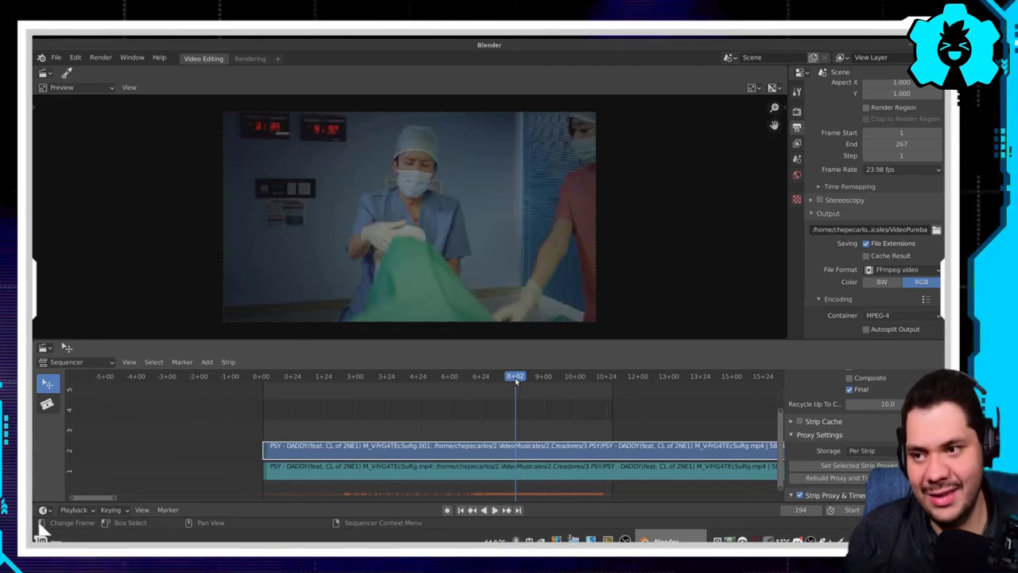